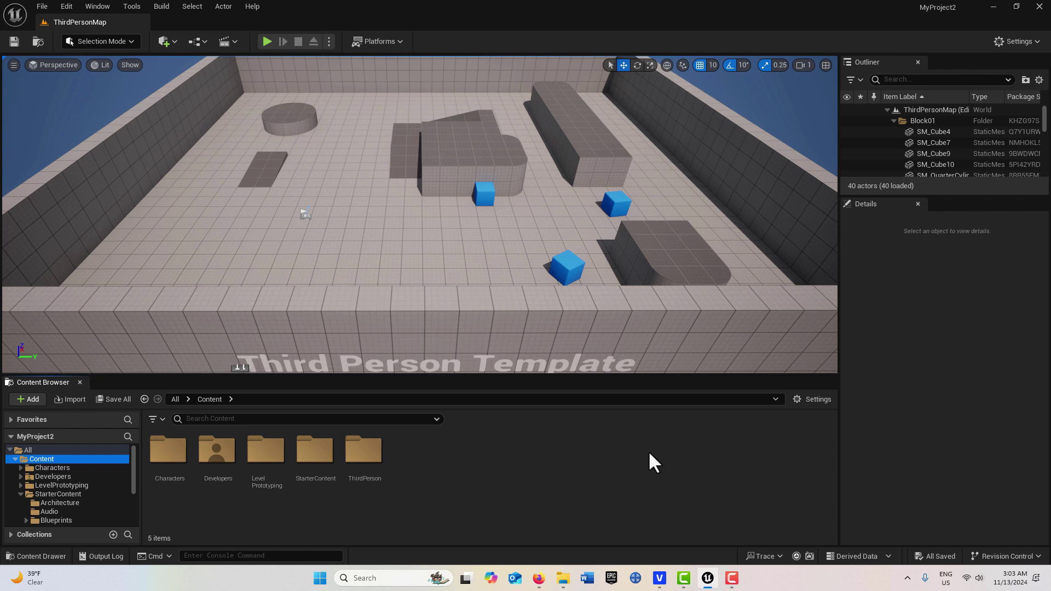
# Create a Blueprint class with Actor as parent in the Content folder and name it BP_Audio
pyautogui.rightClick(489, 456)
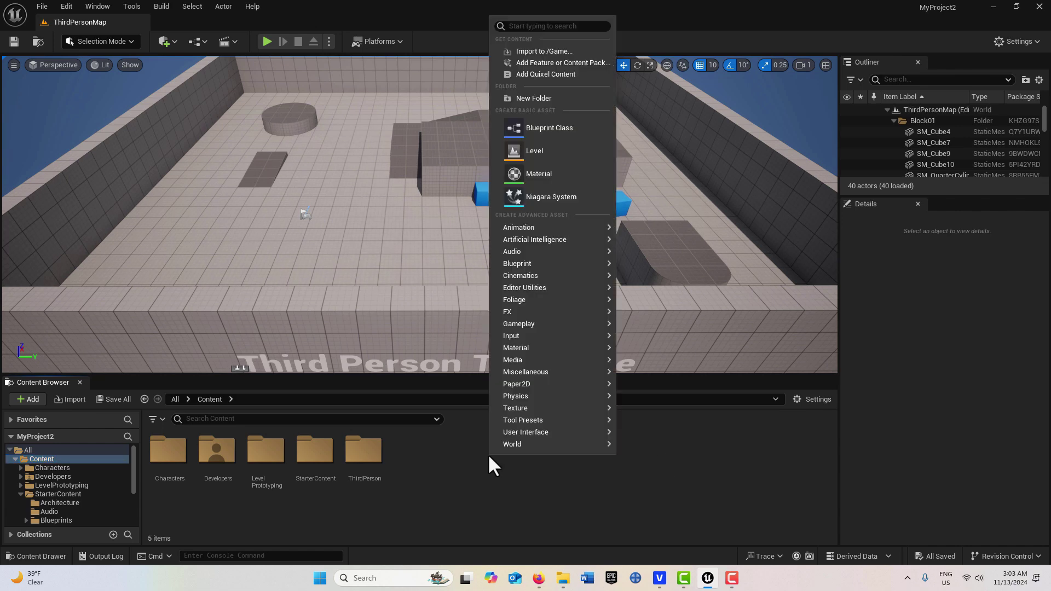
pyautogui.click(558, 129)
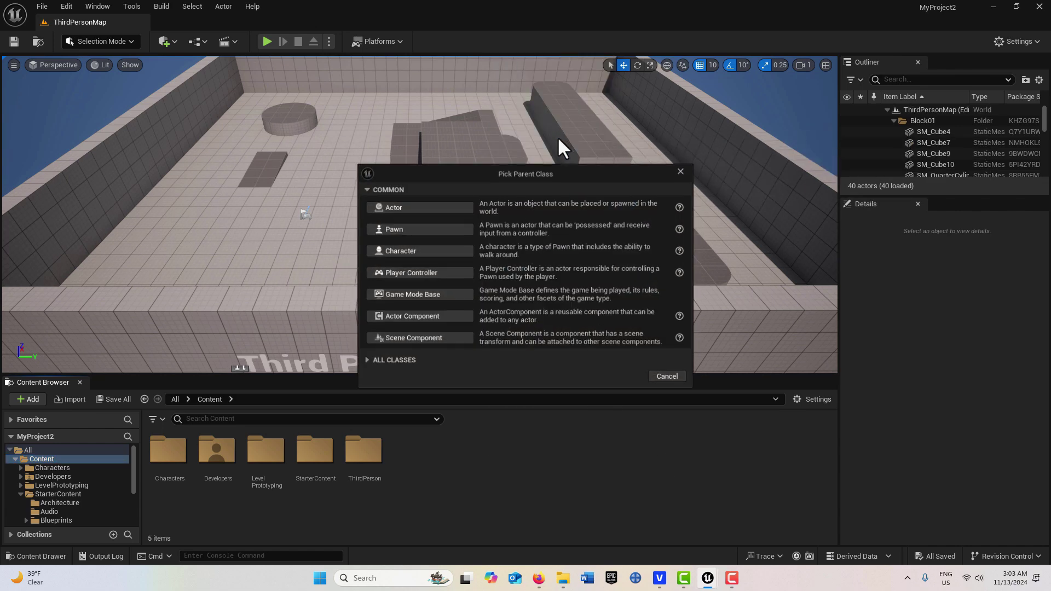
pyautogui.click(429, 208)
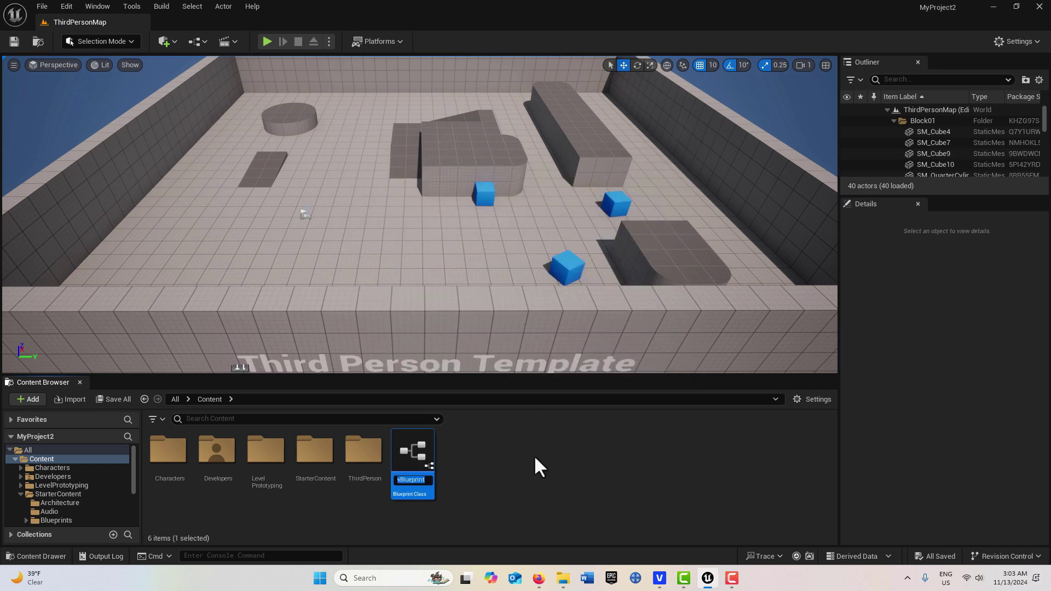
pyautogui.press('BackSpace')
pyautogui.write('BP+')
pyautogui.write('Audio')
pyautogui.press('Return')
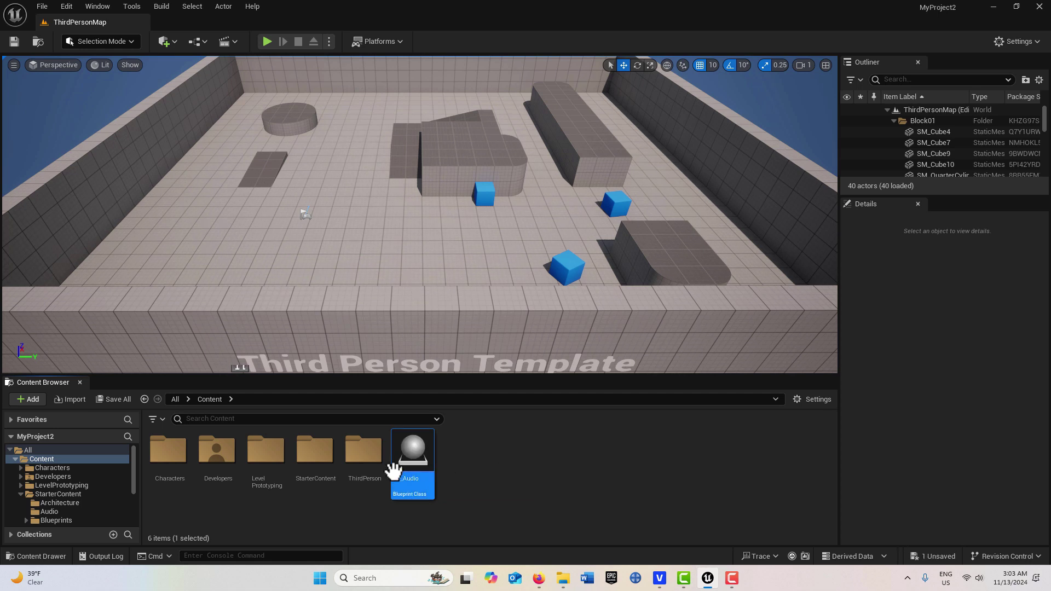
# Open BP_Audio docked beside the level and add an Audio component with its default name
pyautogui.doubleClick(414, 471)
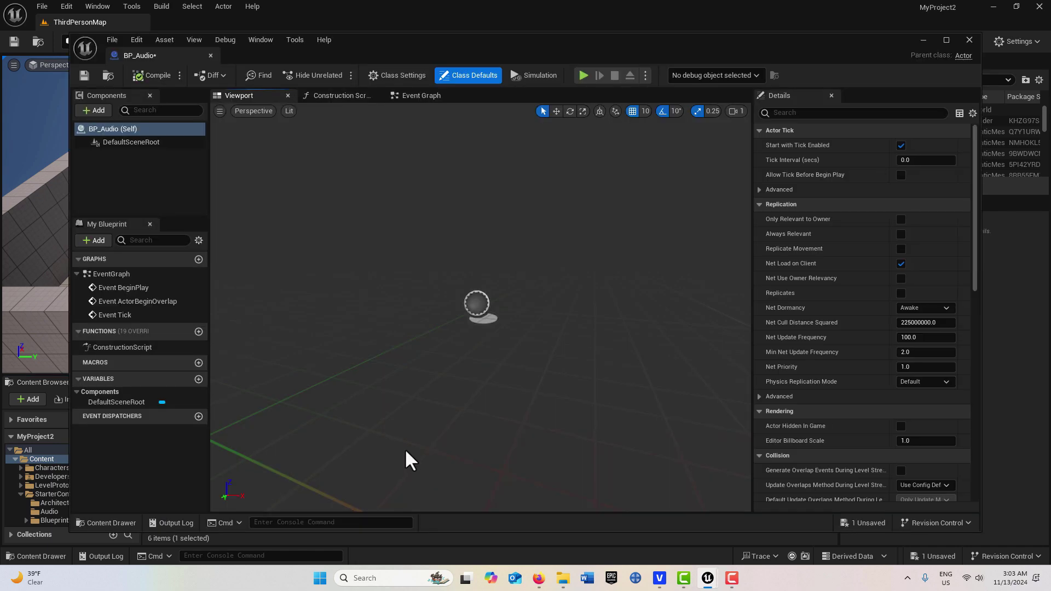
pyautogui.moveTo(172, 57); pyautogui.dragTo(194, 26)
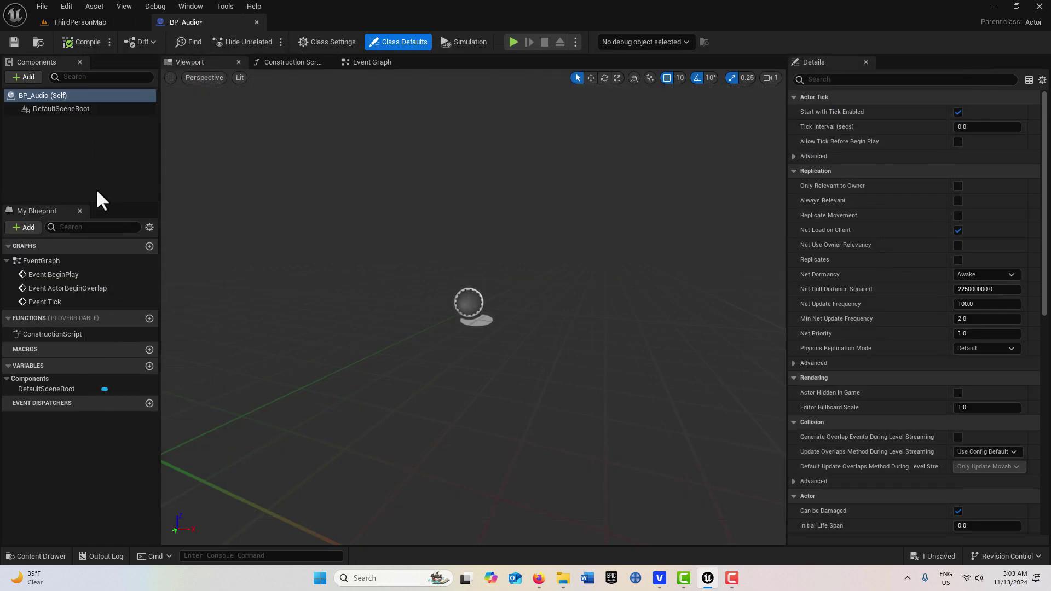
pyautogui.click(22, 74)
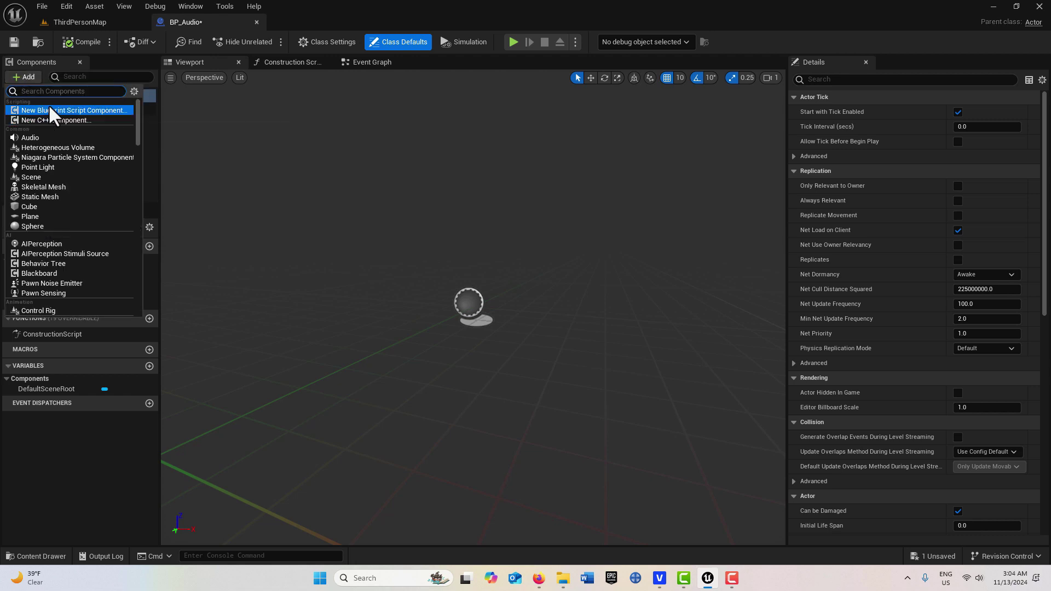
pyautogui.click(42, 137)
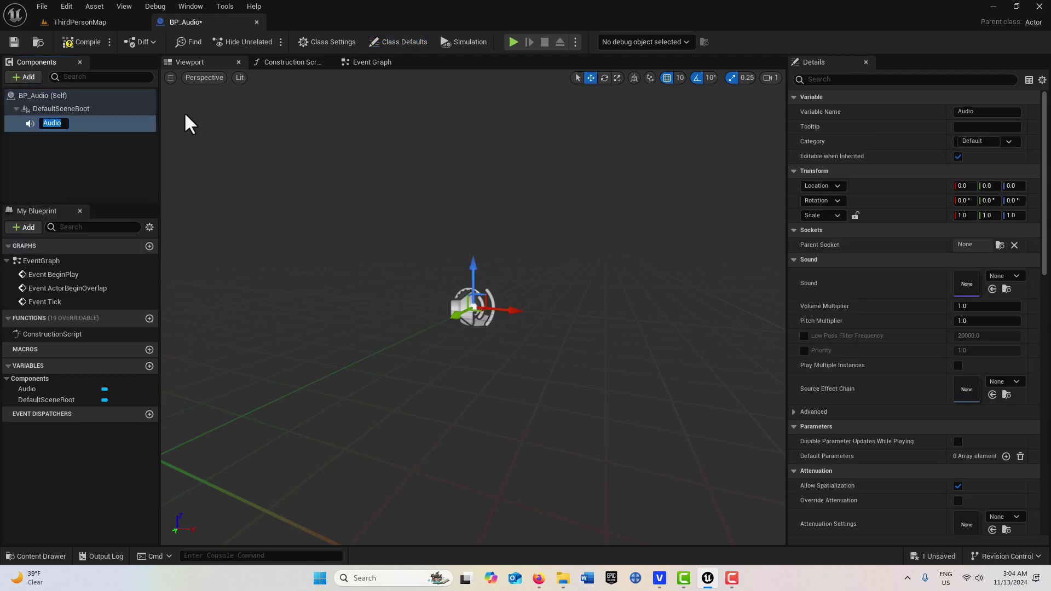
pyautogui.press('Return')
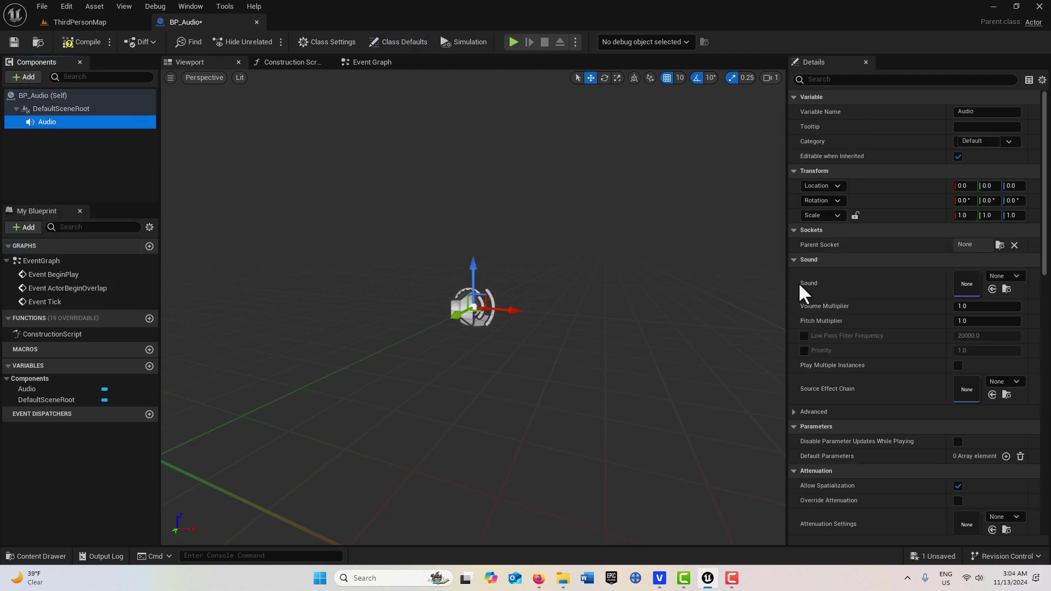
# Assign the Starter_Music01 sound wave to the Audio component, then compile and save the blueprint
pyautogui.click(1010, 275)
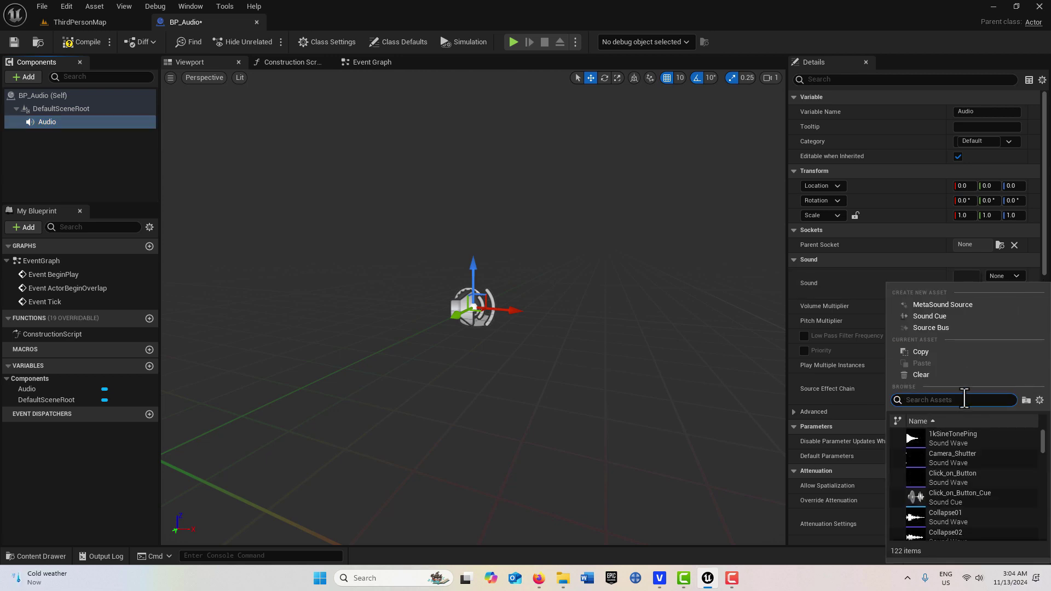
pyautogui.write('starter')
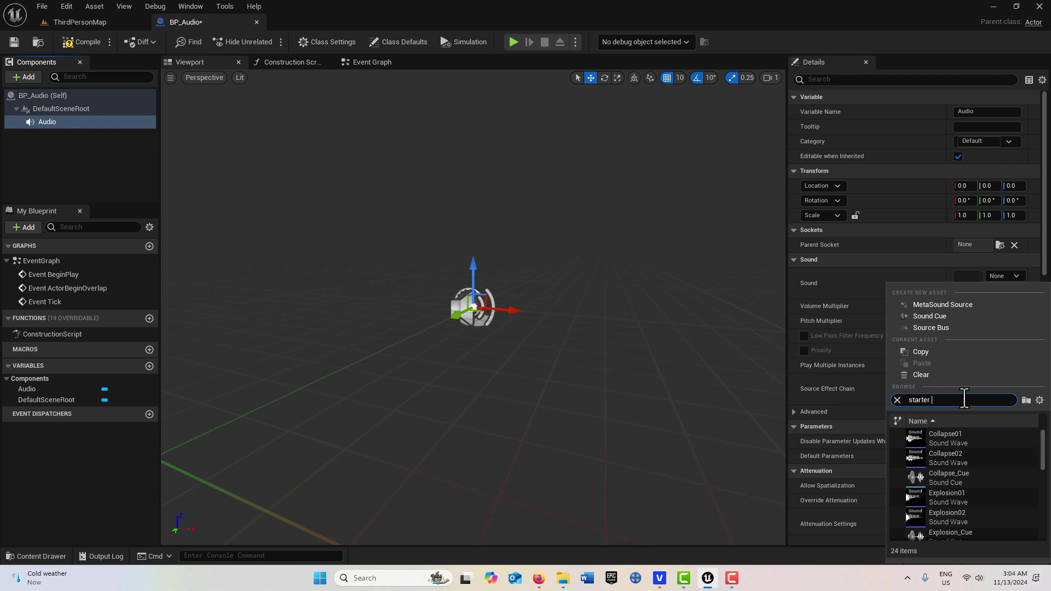
pyautogui.write(' music')
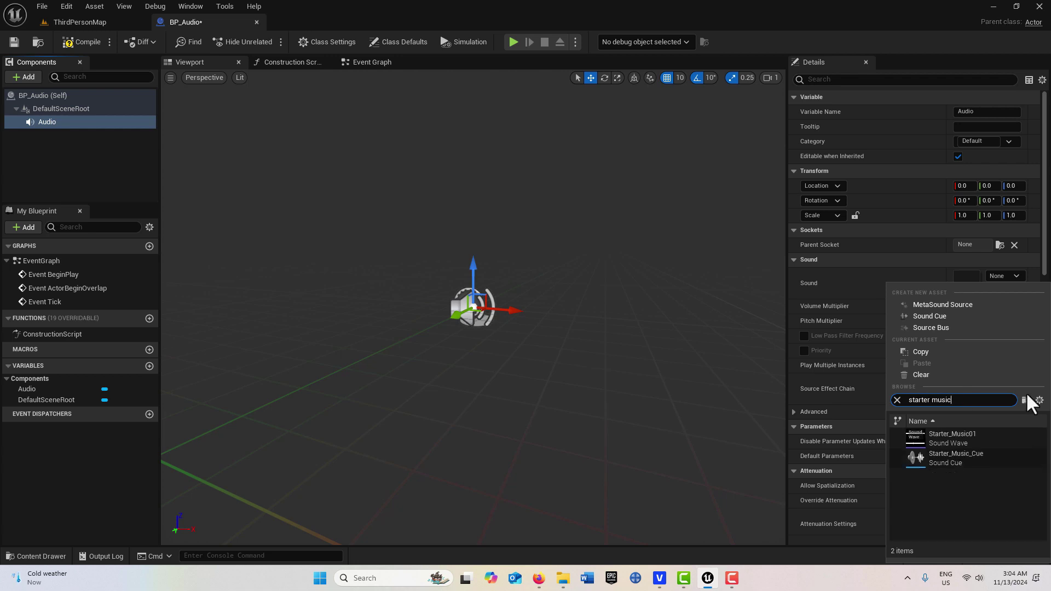
pyautogui.click(971, 437)
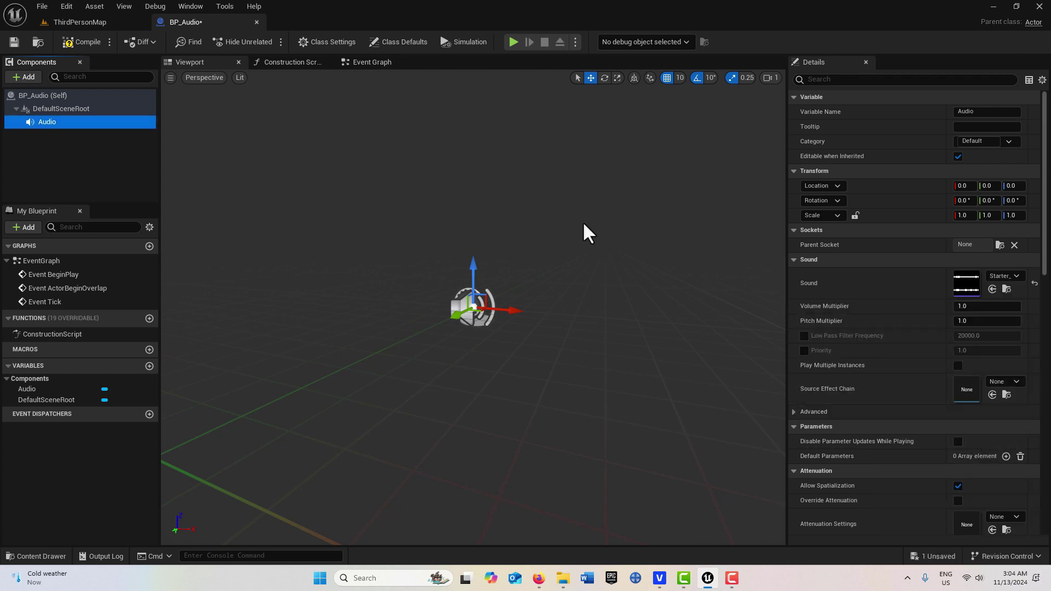
pyautogui.click(71, 41)
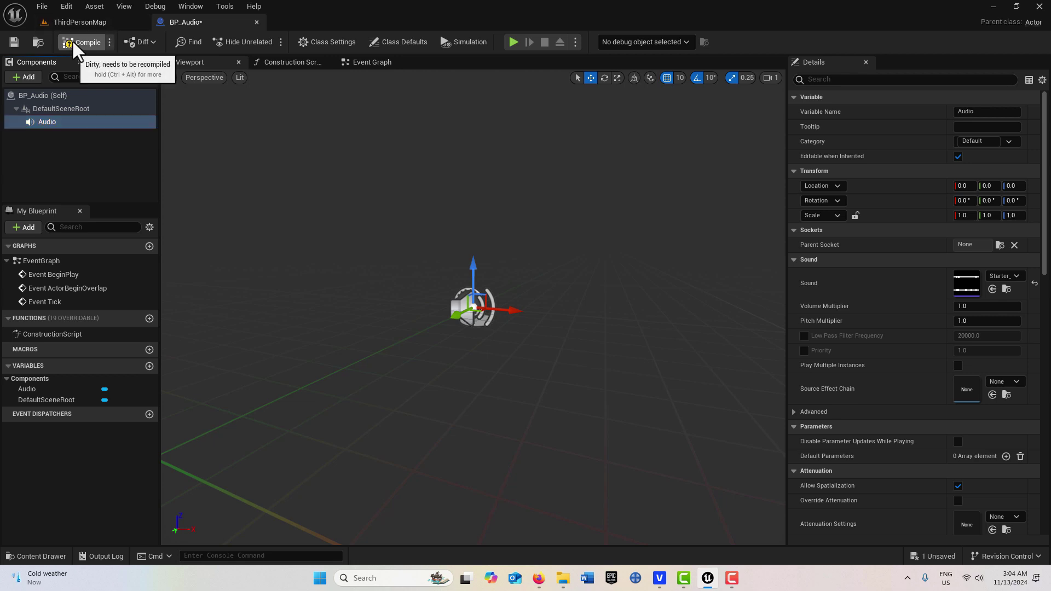
pyautogui.click(12, 41)
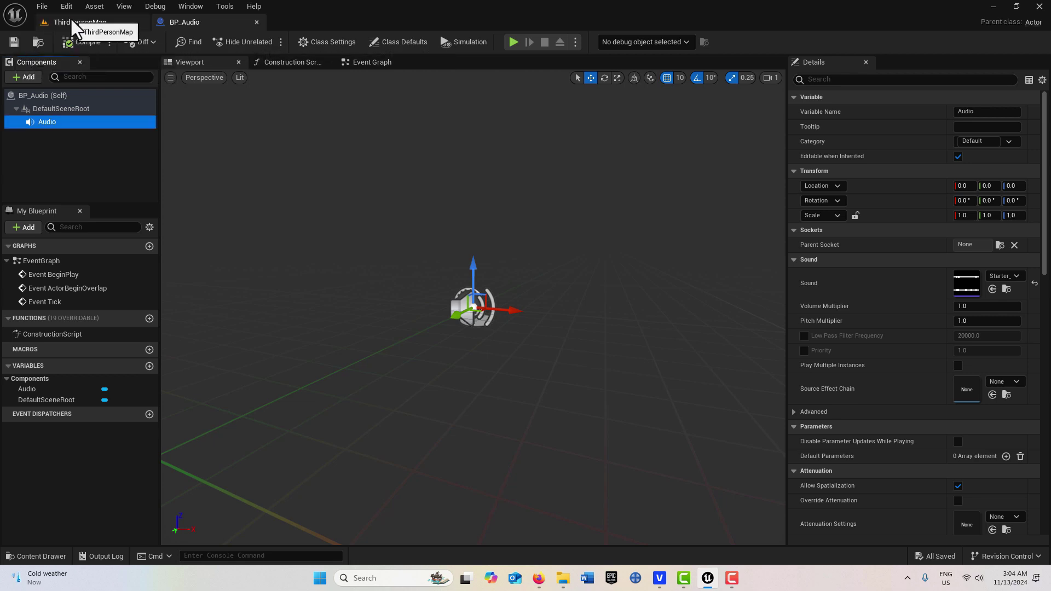
# Place BP_Audio on the floor of ThirdPersonMap at about X 1040, Y 1530, and briefly play-test the level
pyautogui.click(70, 21)
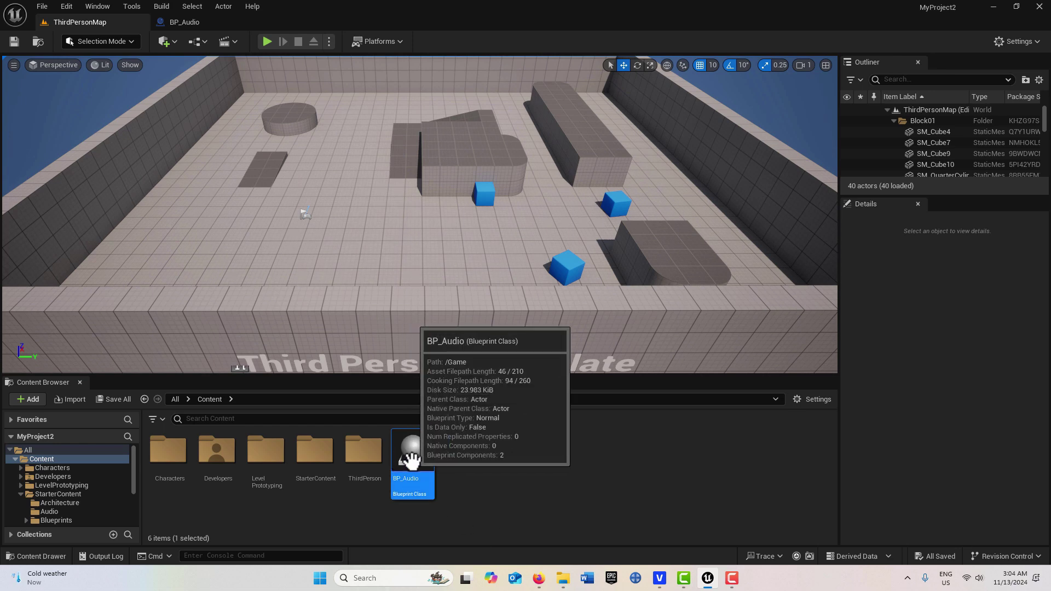
pyautogui.moveTo(411, 461); pyautogui.dragTo(391, 212)
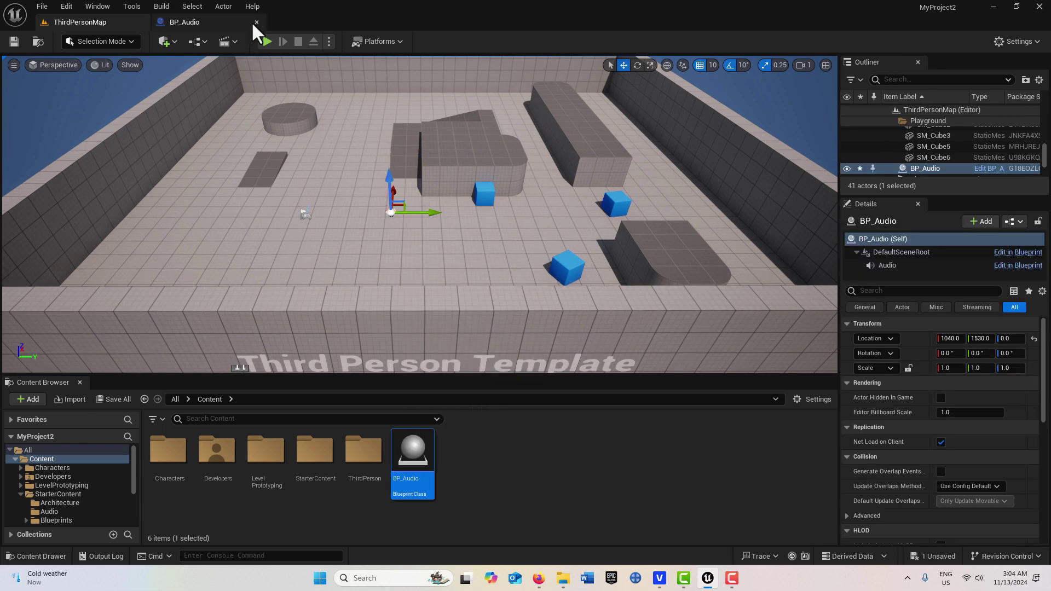
pyautogui.click(267, 42)
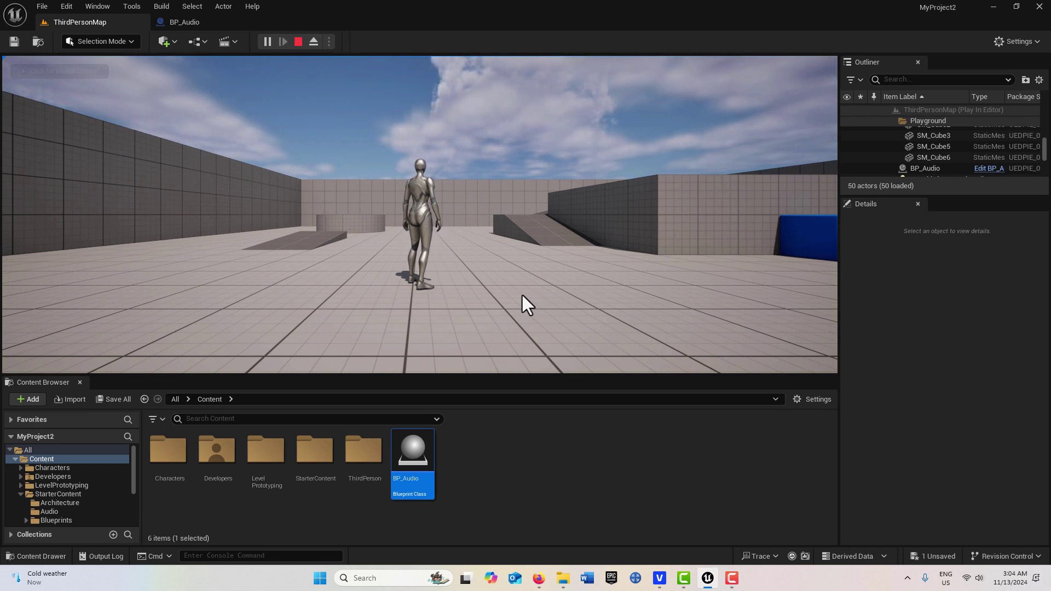
pyautogui.press('Escape')
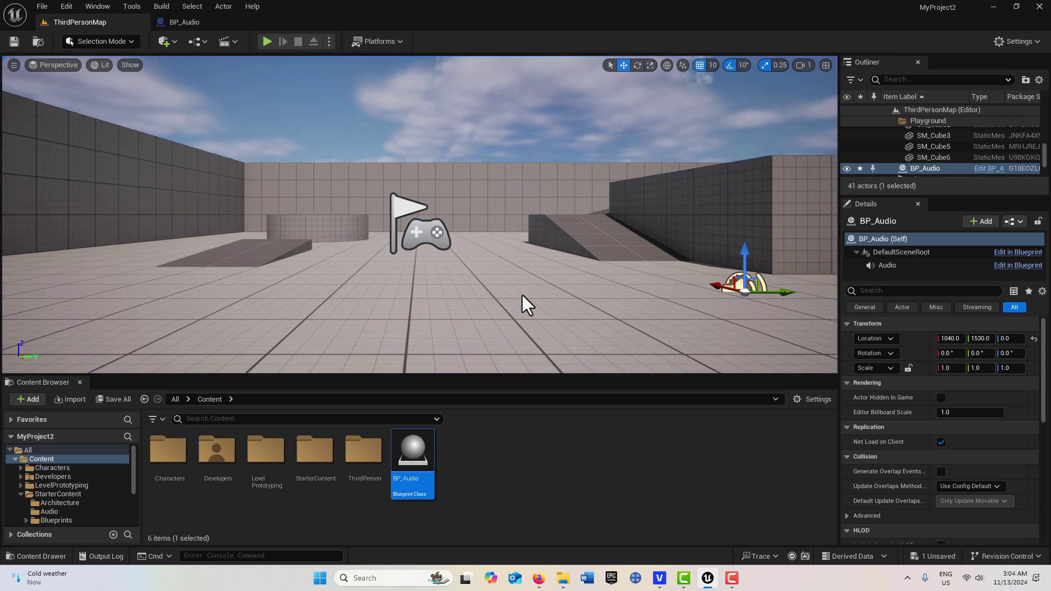
# Open the Take Recorder and add the BP_Audio actor as a recording source
pyautogui.click(99, 6)
pyautogui.moveTo(117, 51)
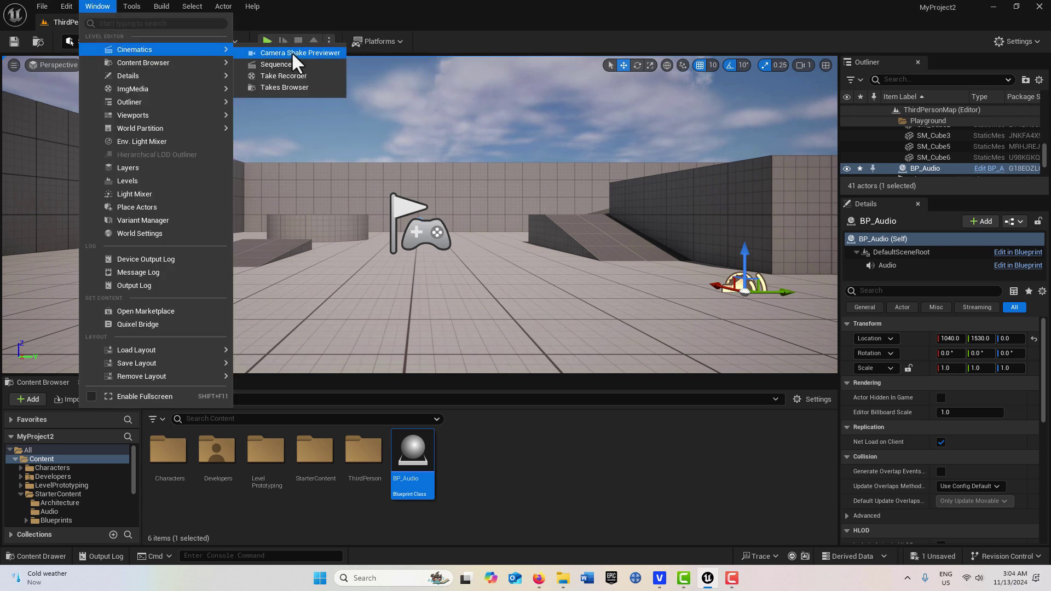
pyautogui.click(290, 77)
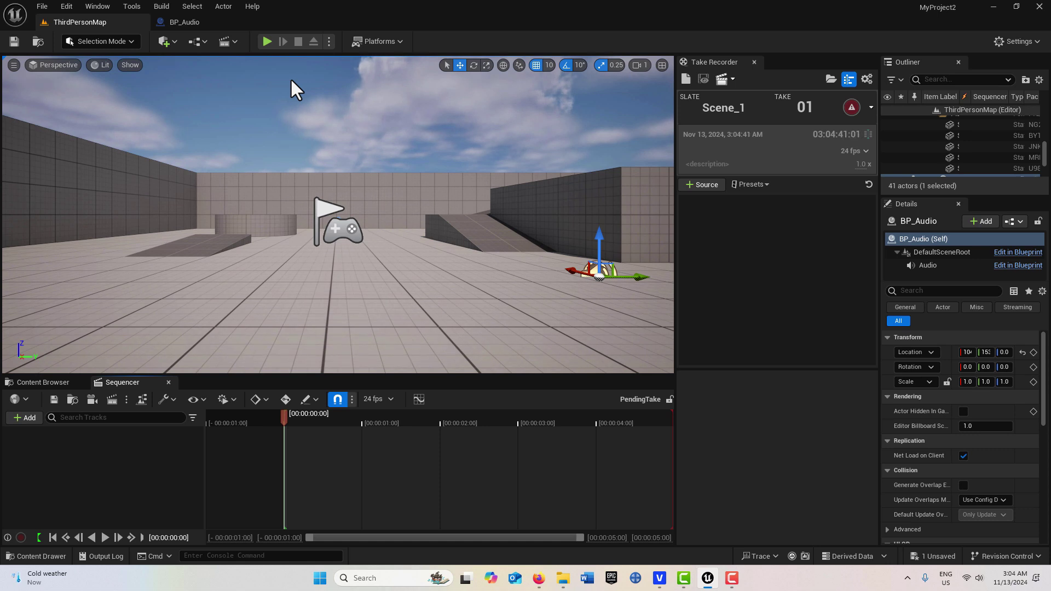
pyautogui.click(695, 186)
pyautogui.moveTo(735, 214)
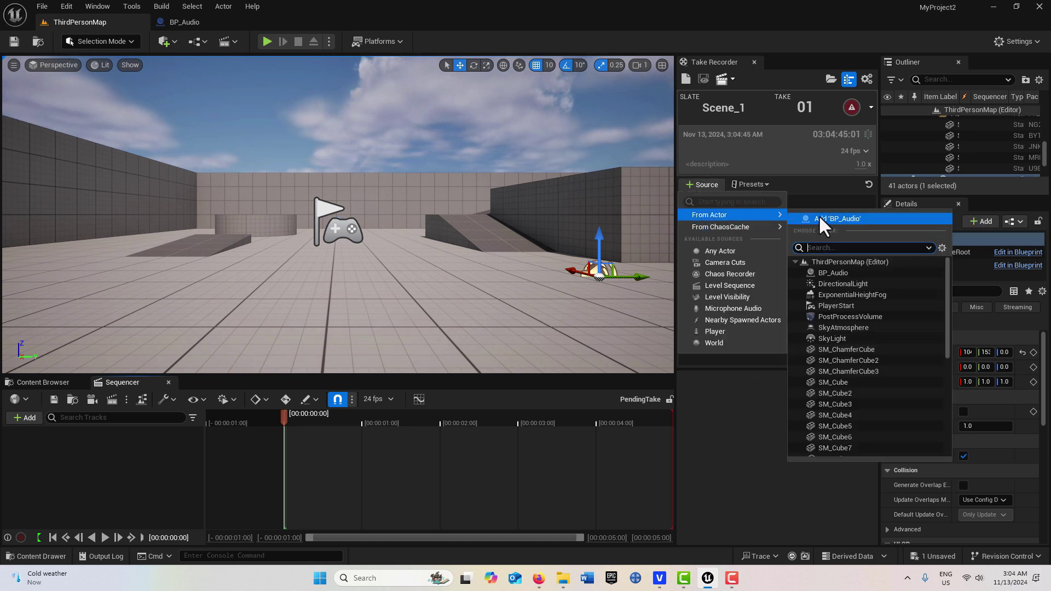
pyautogui.click(853, 273)
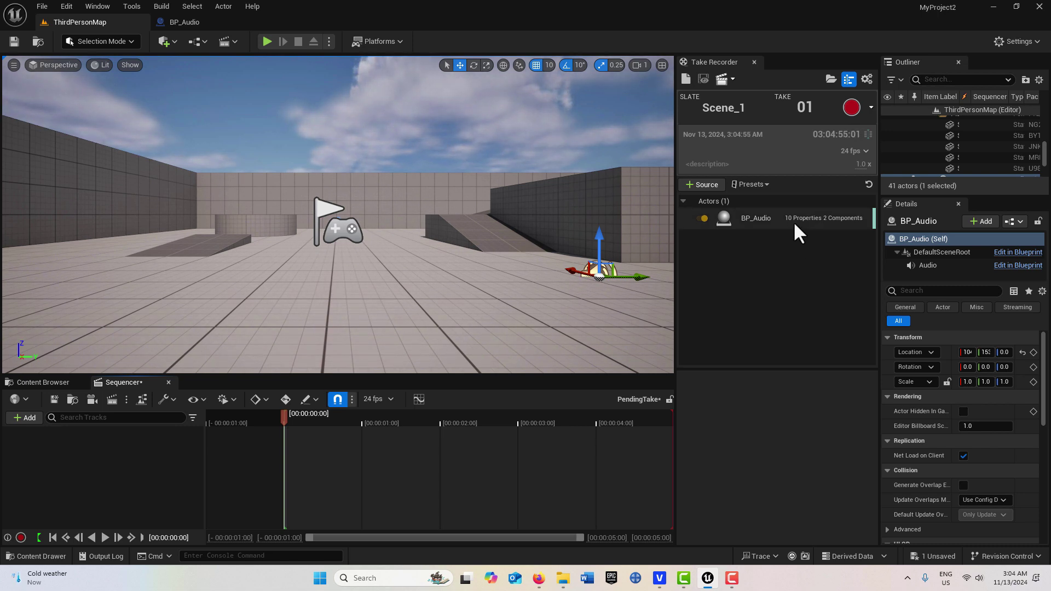
# Examine the recorded properties of the BP_Audio source, including those of DefaultSceneRoot and its Audio component
pyautogui.click(835, 219)
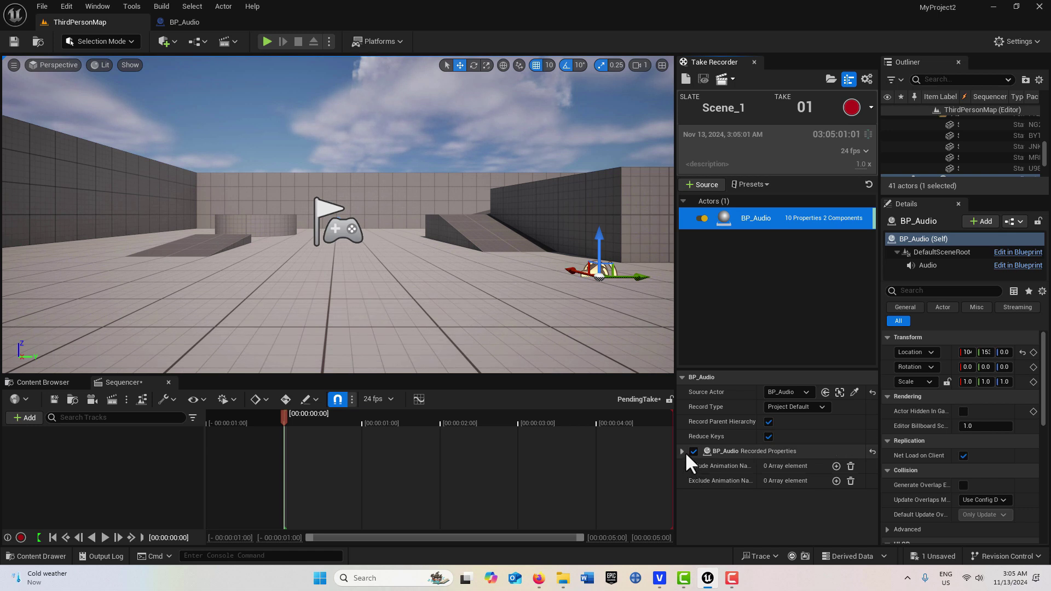
pyautogui.click(682, 451)
pyautogui.scroll(-1, 693, 457)
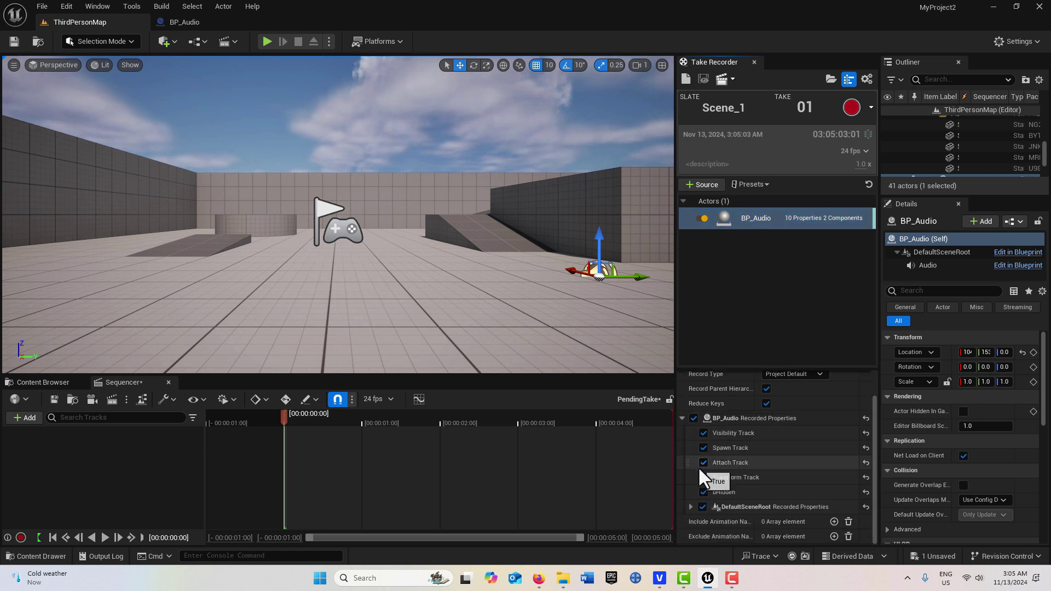
pyautogui.click(690, 507)
pyautogui.scroll(-1, 715, 471)
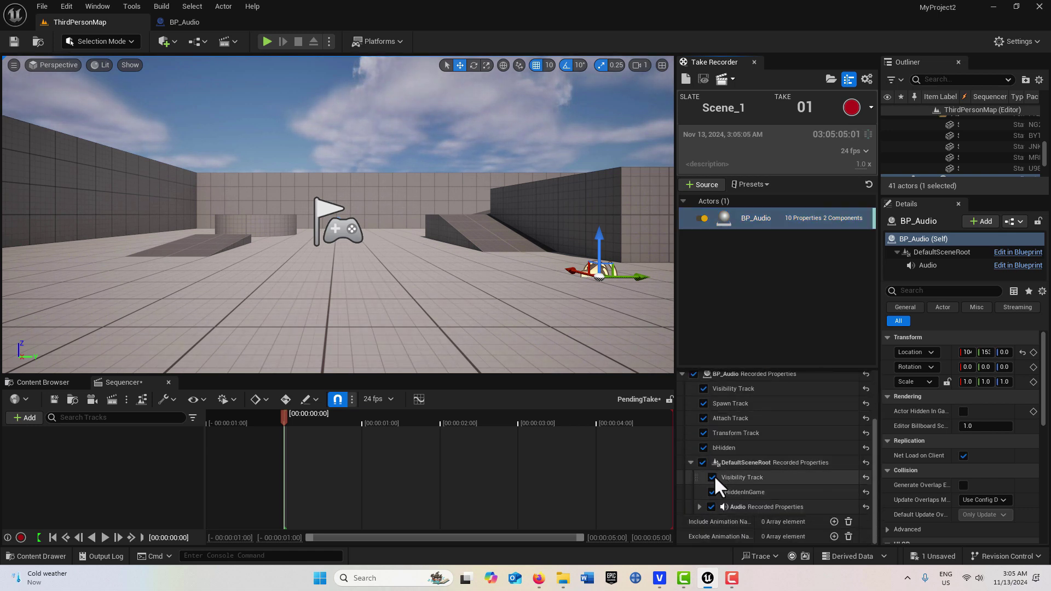
pyautogui.click(700, 507)
pyautogui.scroll(-1, 743, 475)
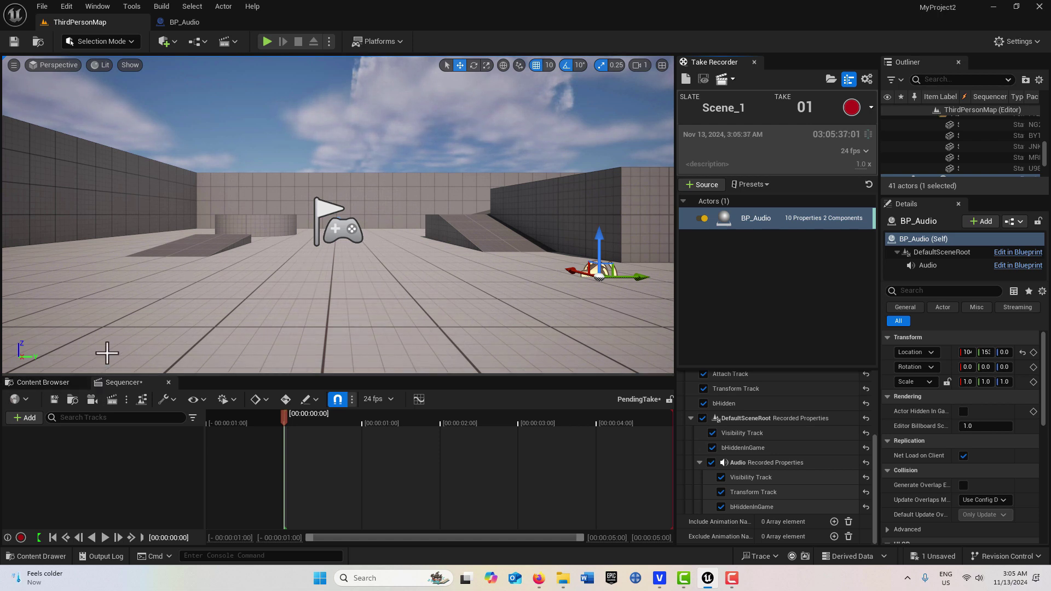
# Play the level and record take 01 of Scene_1 with the Take Recorder
pyautogui.click(267, 42)
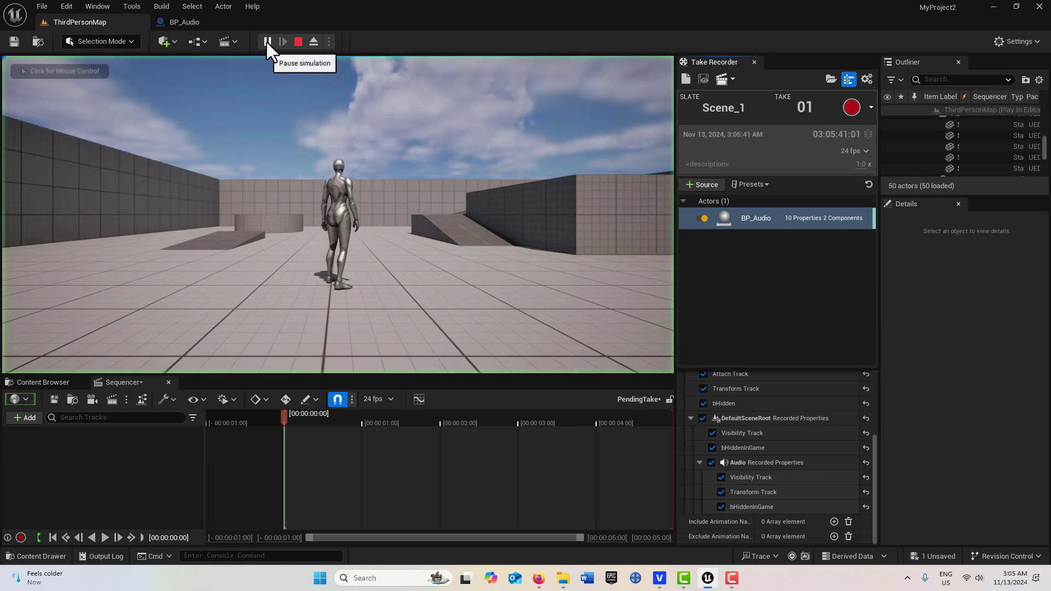
pyautogui.click(851, 108)
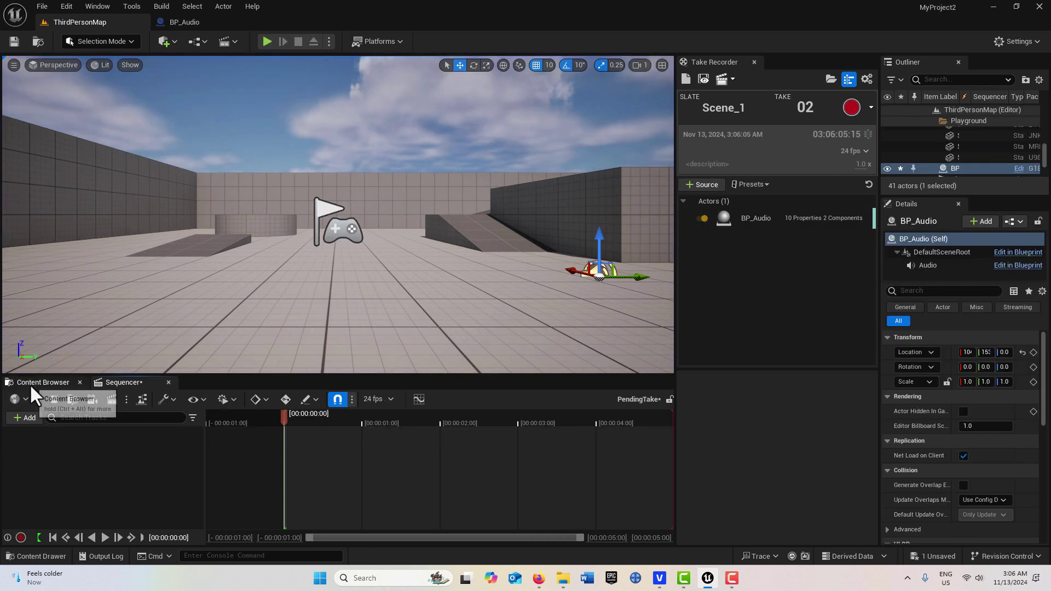
# Open the recorded Scene_1_01 level sequence from the Cinematics/Takes/2024-11-13 folder in Sequencer
pyautogui.click(32, 384)
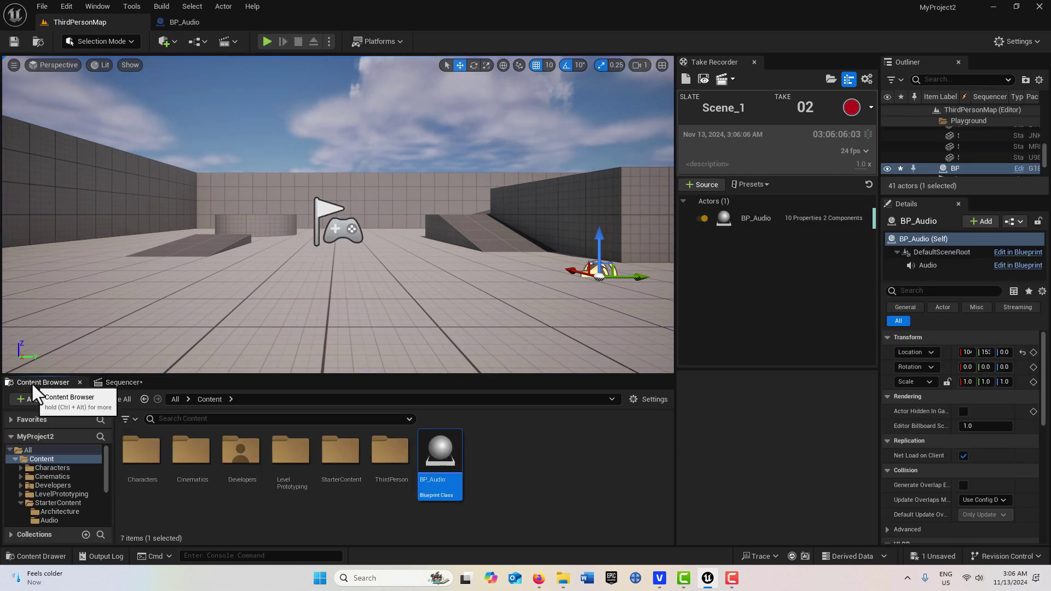
pyautogui.doubleClick(65, 478)
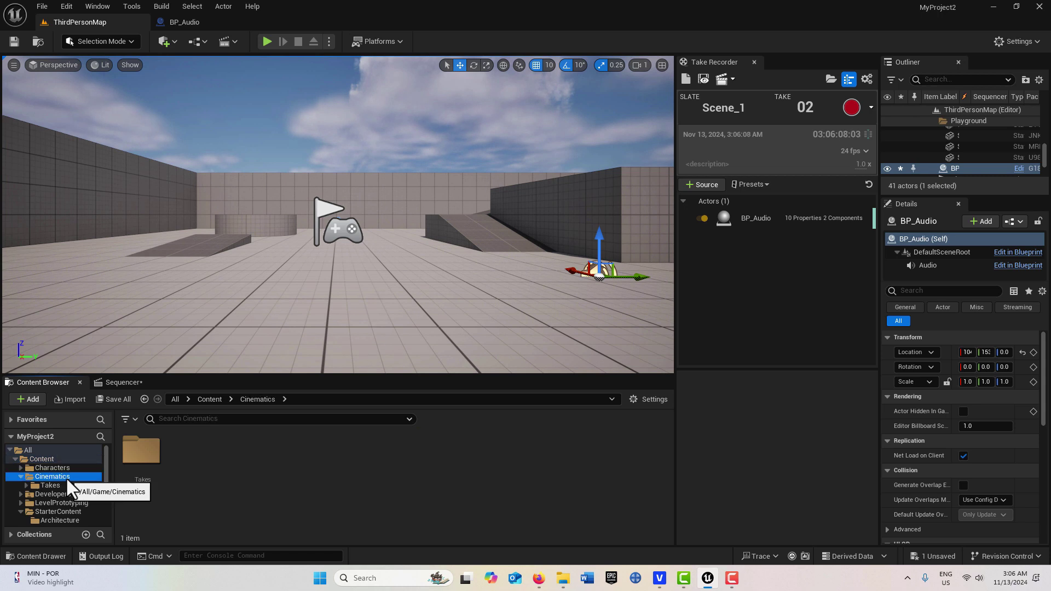
pyautogui.doubleClick(141, 451)
pyautogui.doubleClick(143, 452)
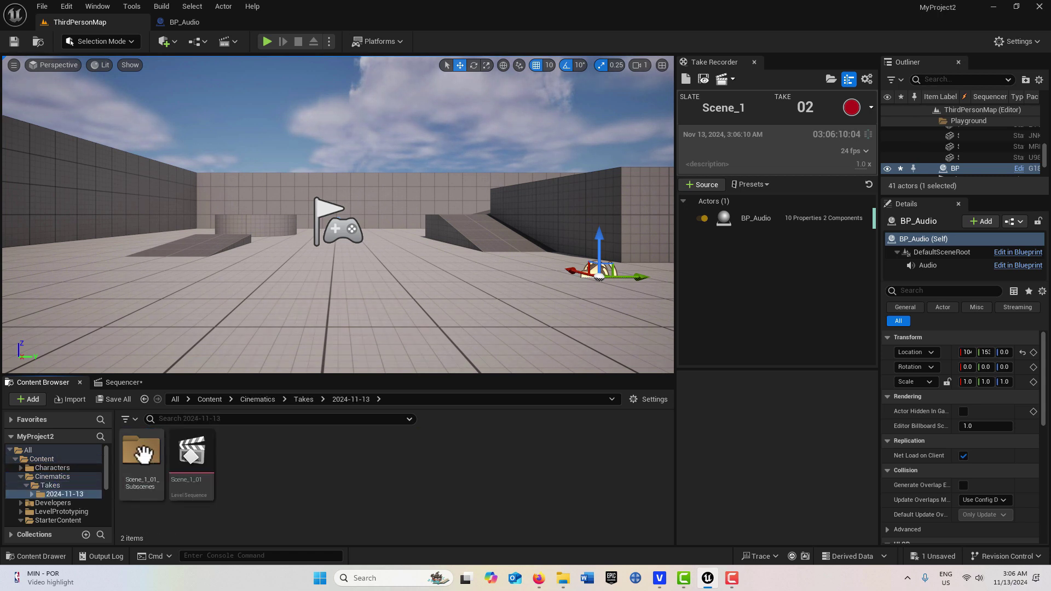
pyautogui.moveTo(192, 453)
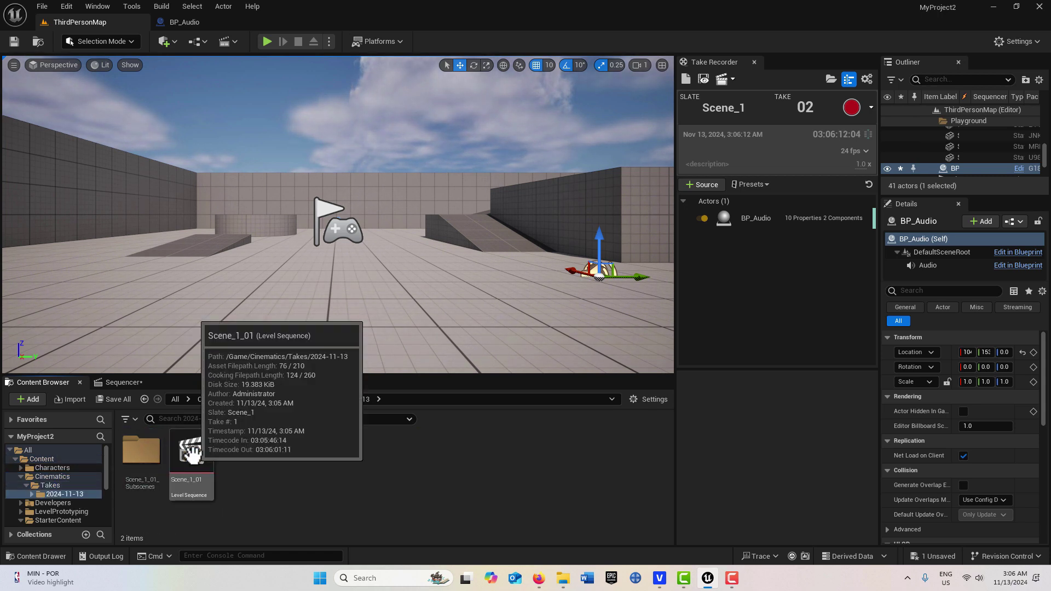
pyautogui.click(197, 451)
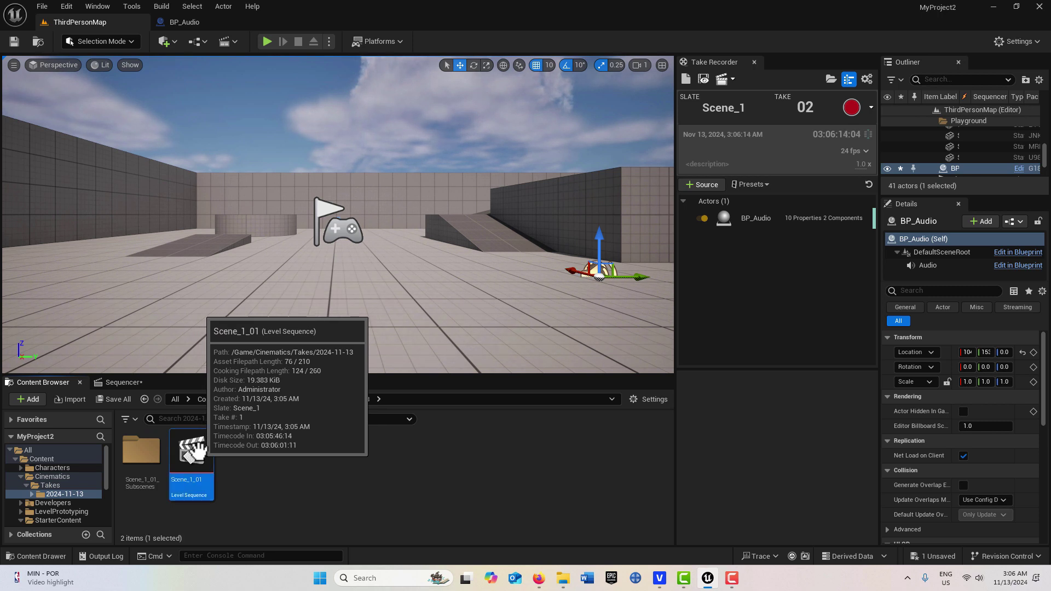
pyautogui.doubleClick(197, 450)
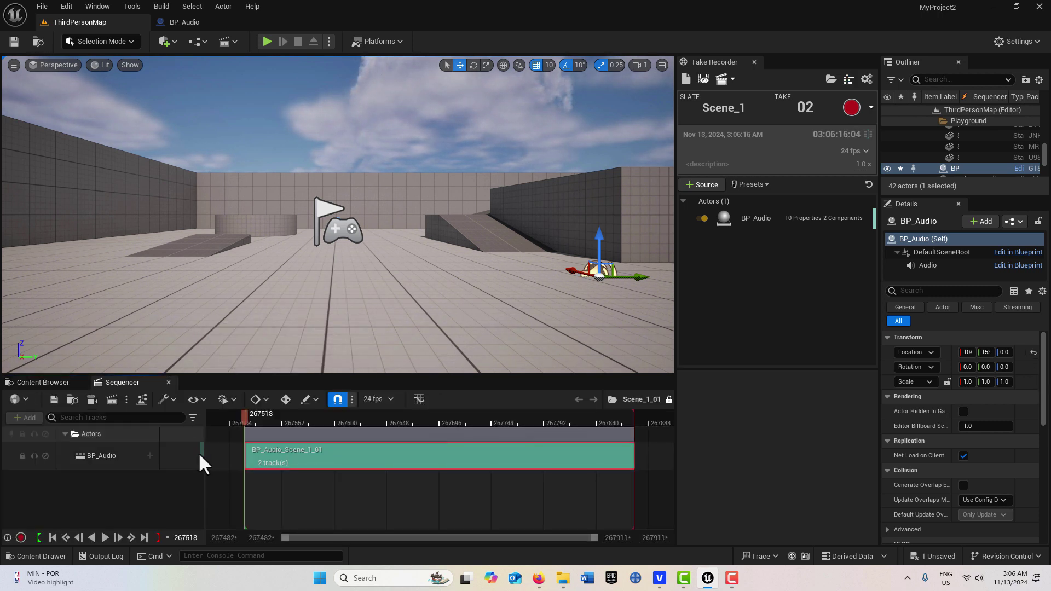
# Play back part of the Scene_1_01 sequence to check the recording for audio, and pause it
pyautogui.click(105, 538)
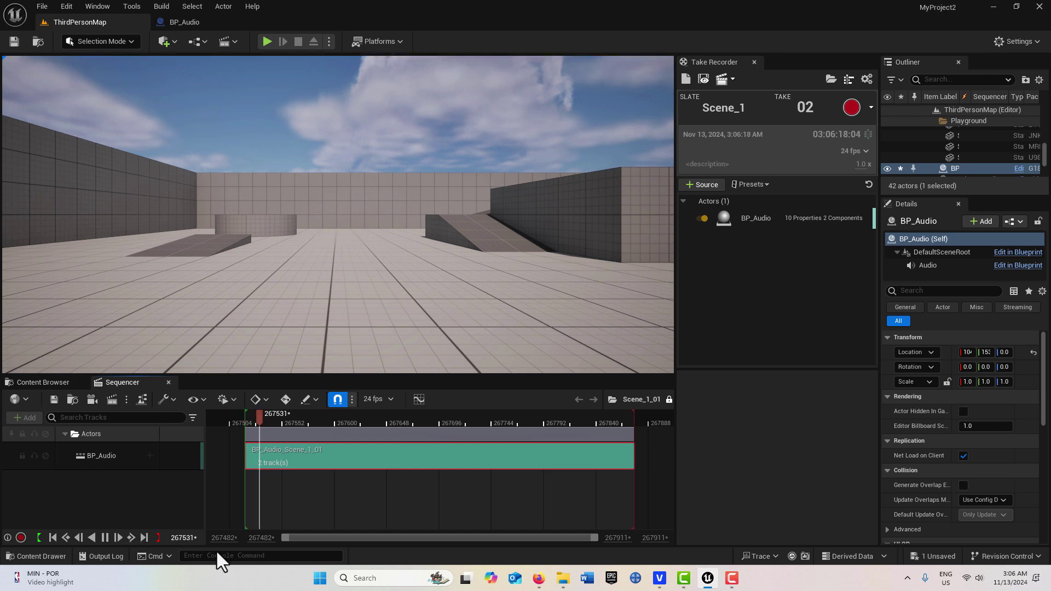
pyautogui.click(104, 538)
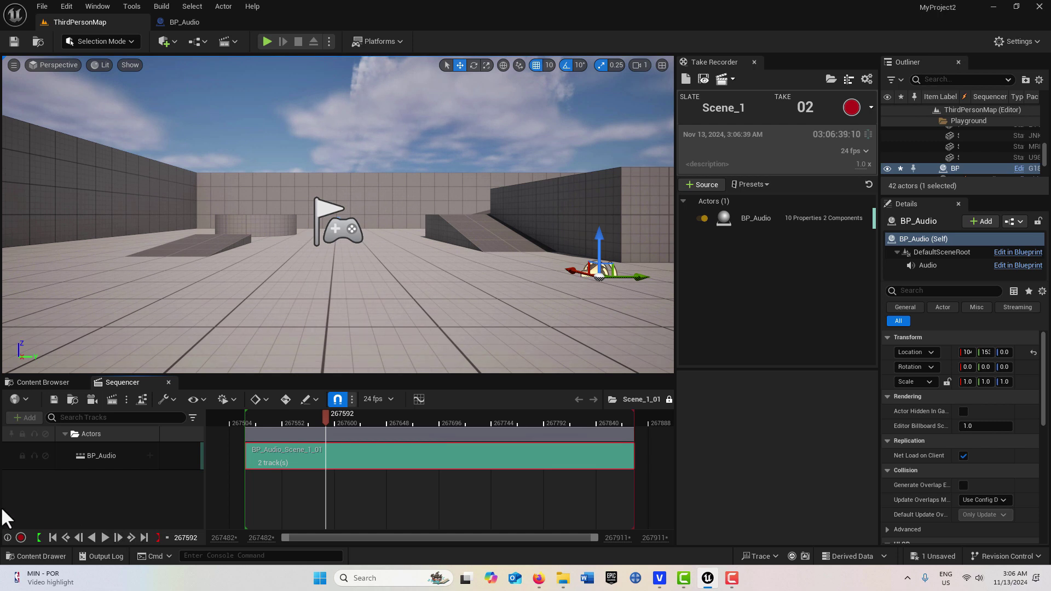
# Unlock the Scene_1_01 level sequence so that its BP_Audio track can be edited
pyautogui.click(110, 452)
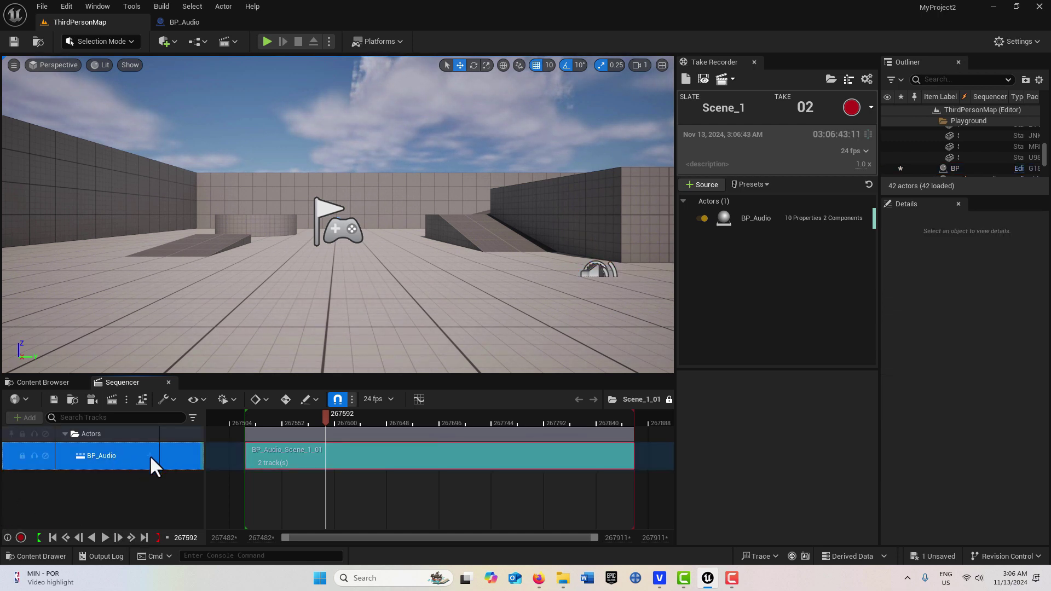
pyautogui.click(669, 399)
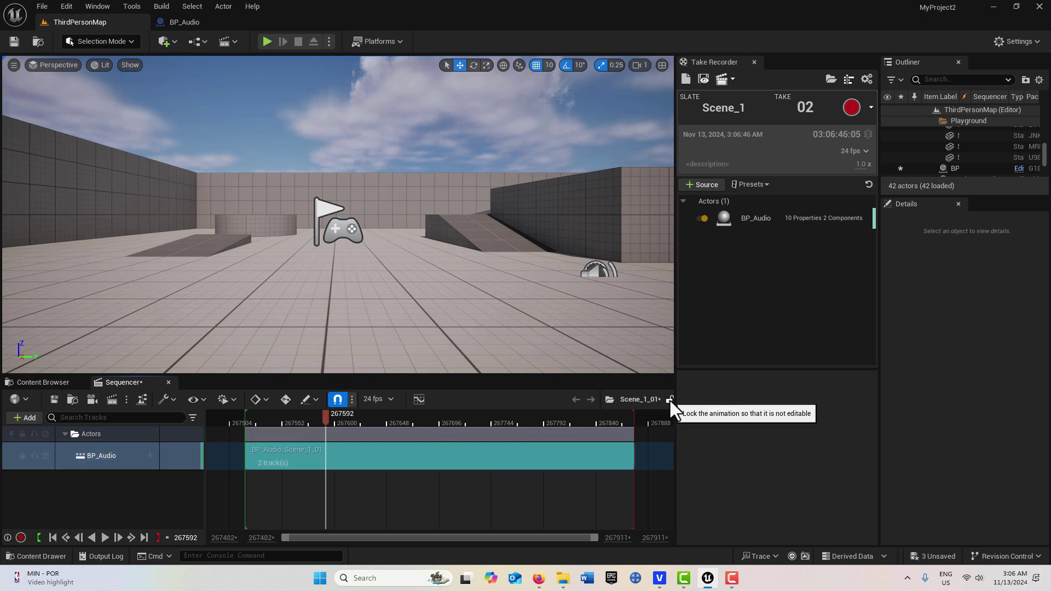
pyautogui.click(150, 456)
pyautogui.click(149, 503)
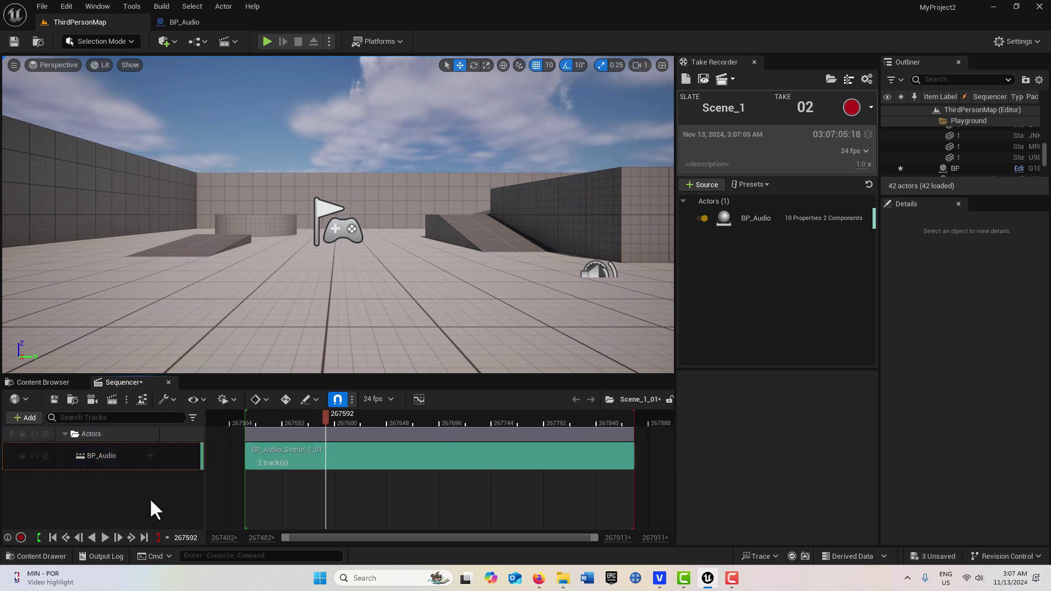
# Open the BP_Audio_Scene_1_01 subsequence and examine the recorded tracks under BP_Audio
pyautogui.click(316, 463)
pyautogui.doubleClick(316, 462)
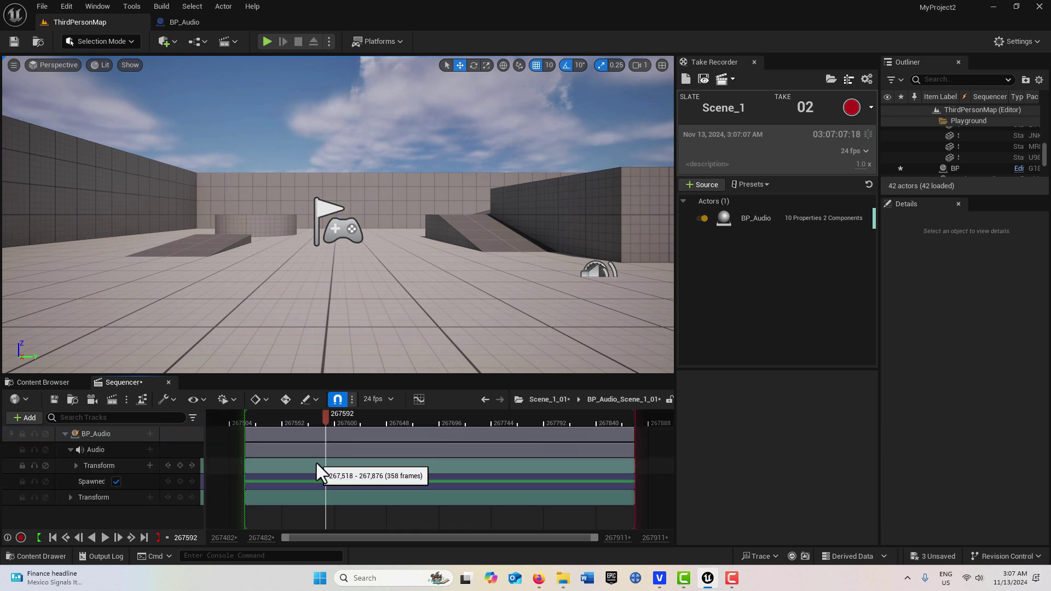
pyautogui.click(315, 462)
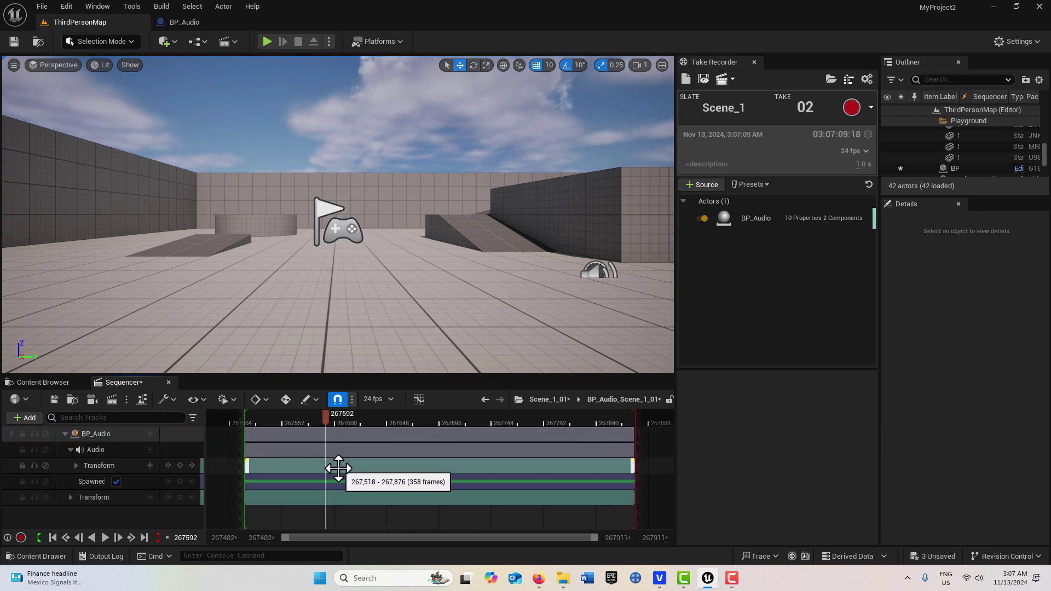
pyautogui.click(305, 449)
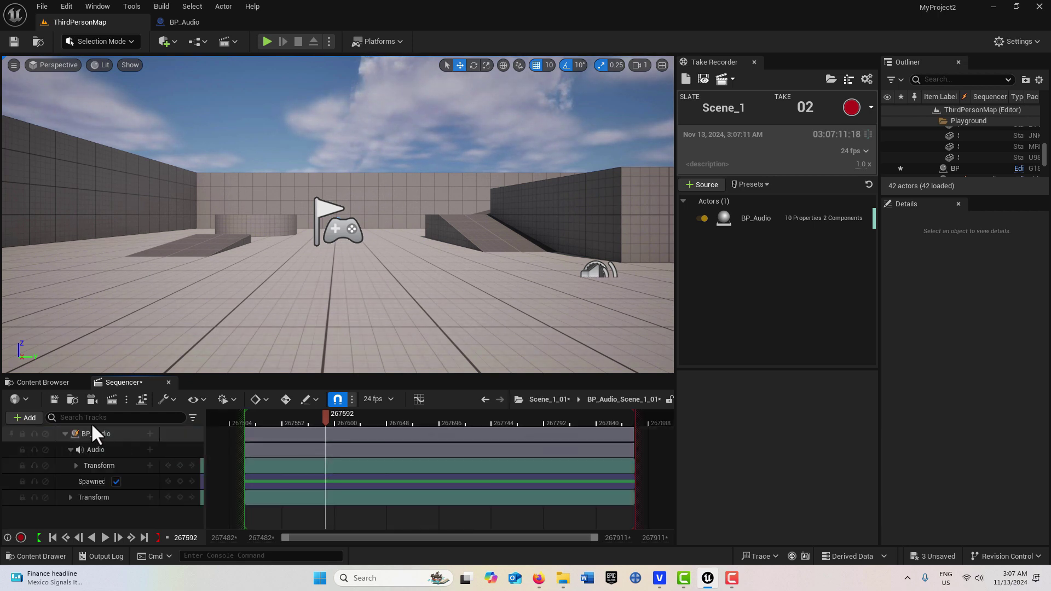
pyautogui.click(63, 432)
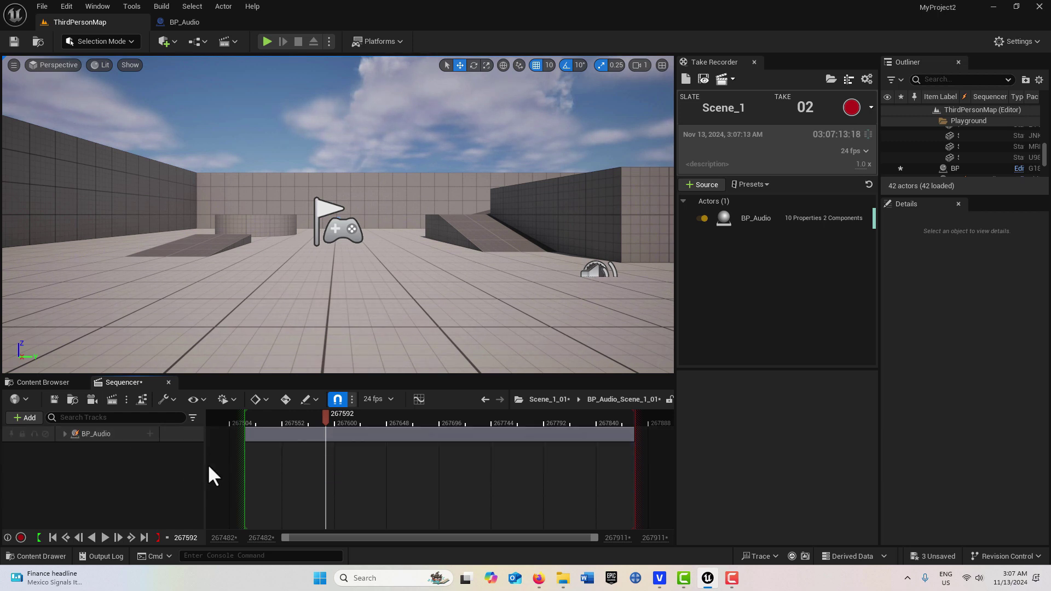
pyautogui.click(65, 434)
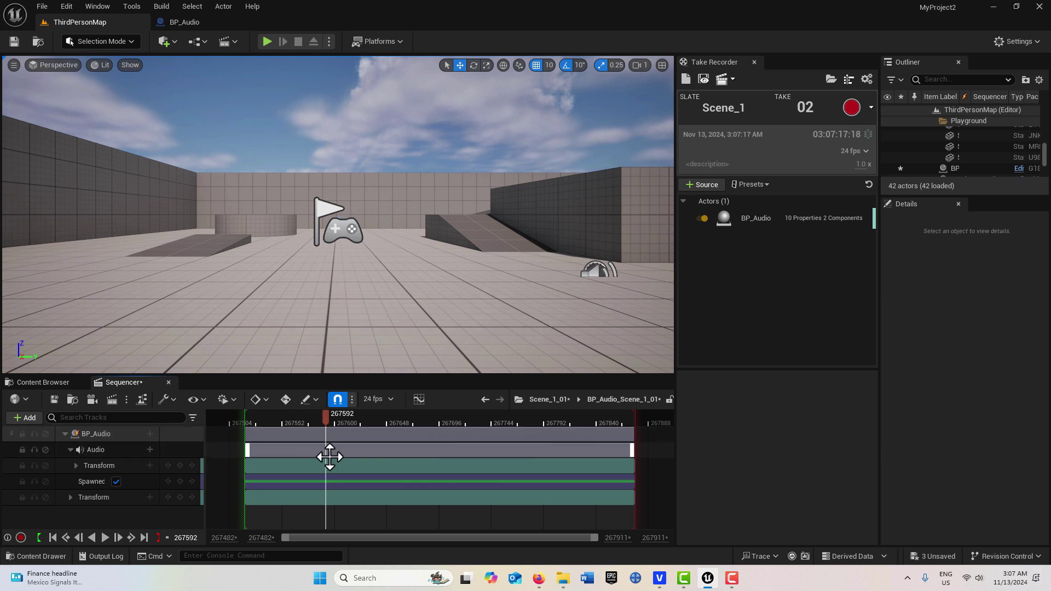
# Add a Sound track to the Audio component of BP_Audio in the subsequence
pyautogui.click(376, 451)
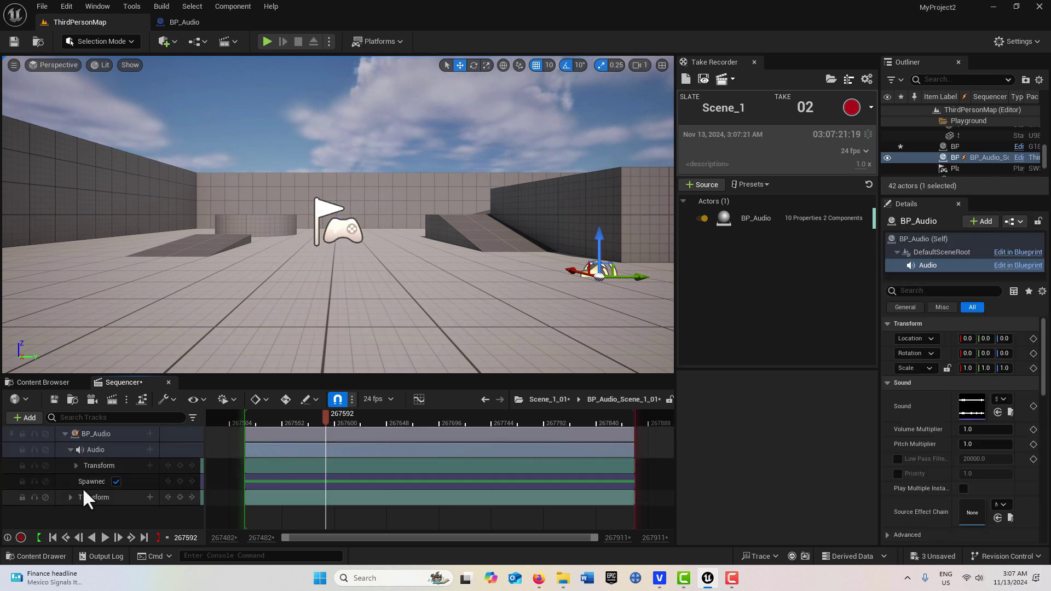
pyautogui.click(150, 450)
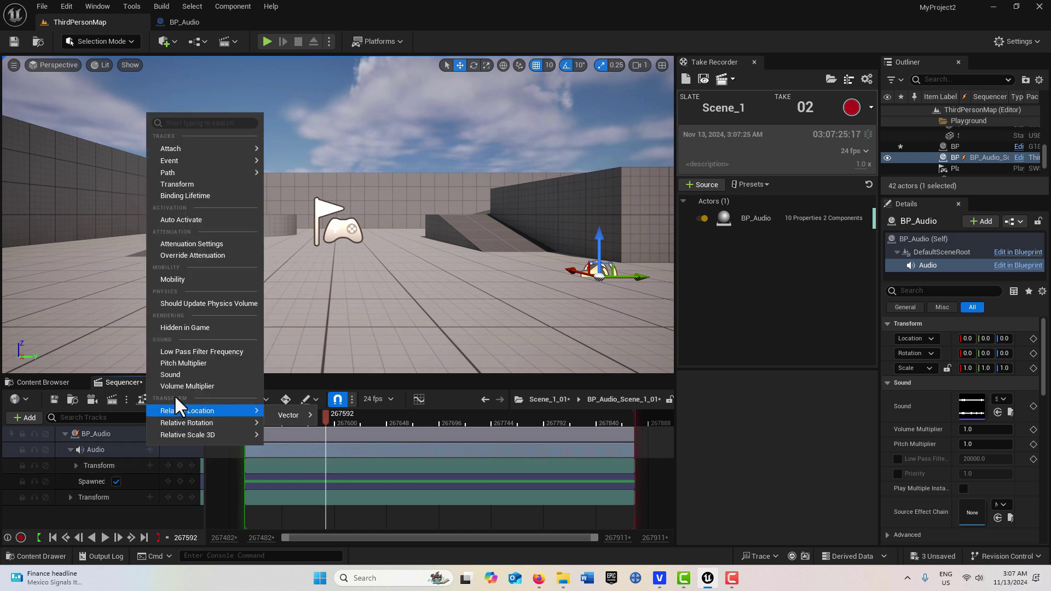
pyautogui.click(184, 376)
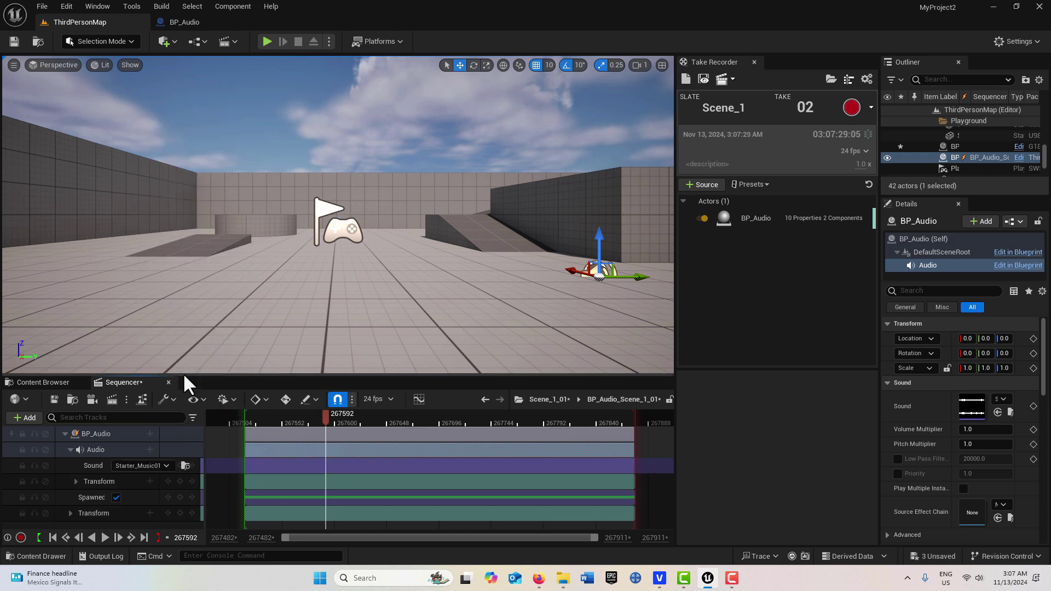
pyautogui.rightClick(173, 475)
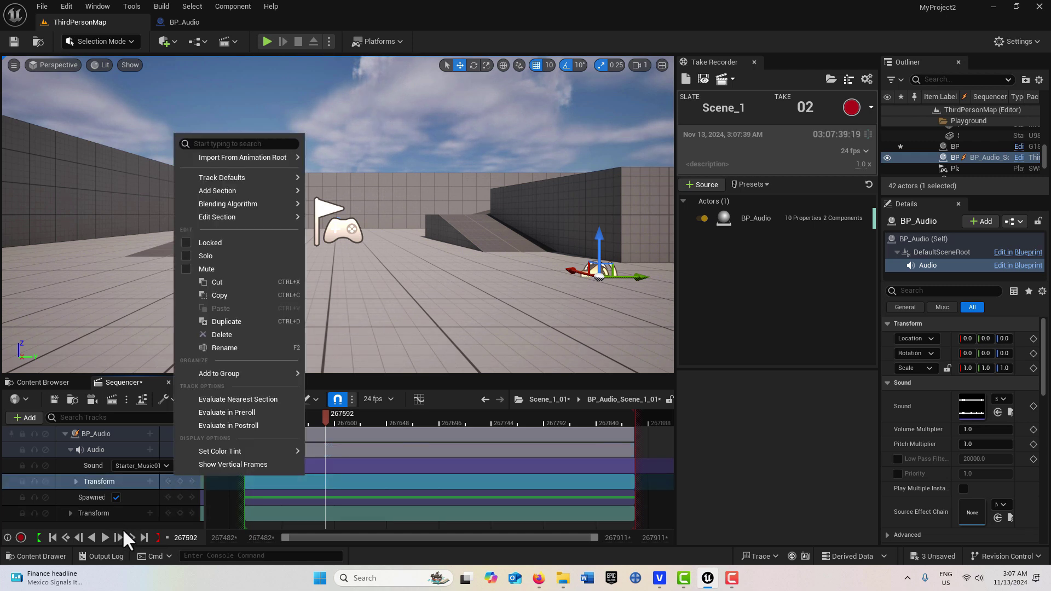
pyautogui.click(663, 513)
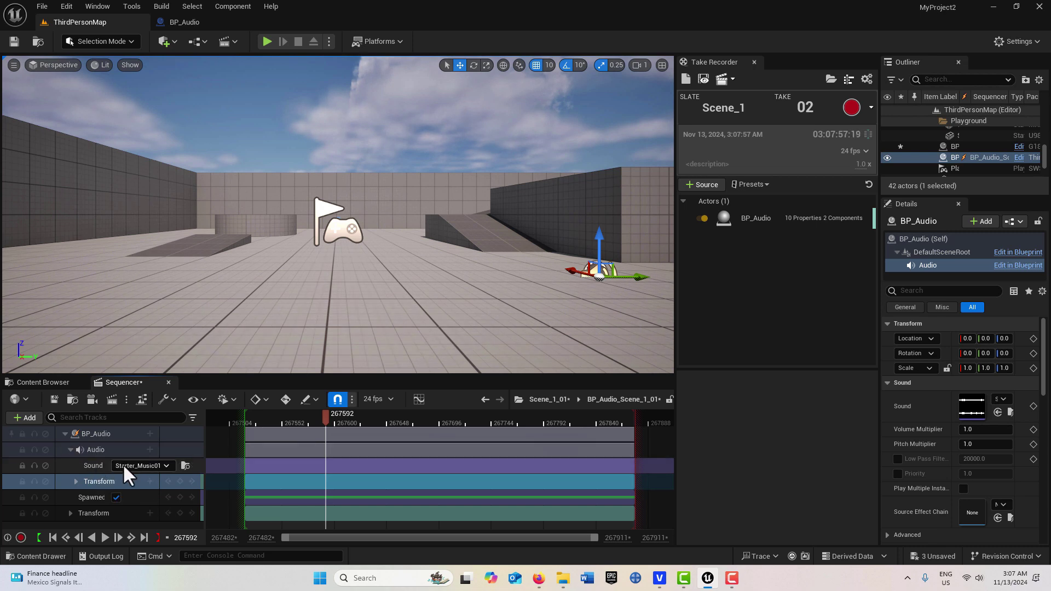
# Open the Render Movie Settings and set the audio output format to Master Audio Submix
pyautogui.click(112, 401)
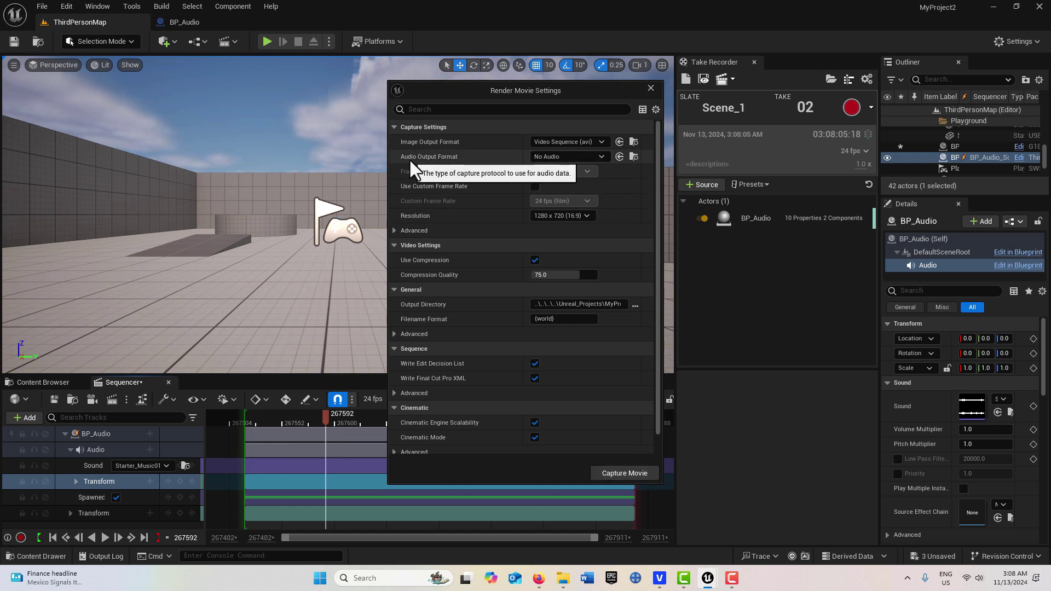
pyautogui.click(597, 155)
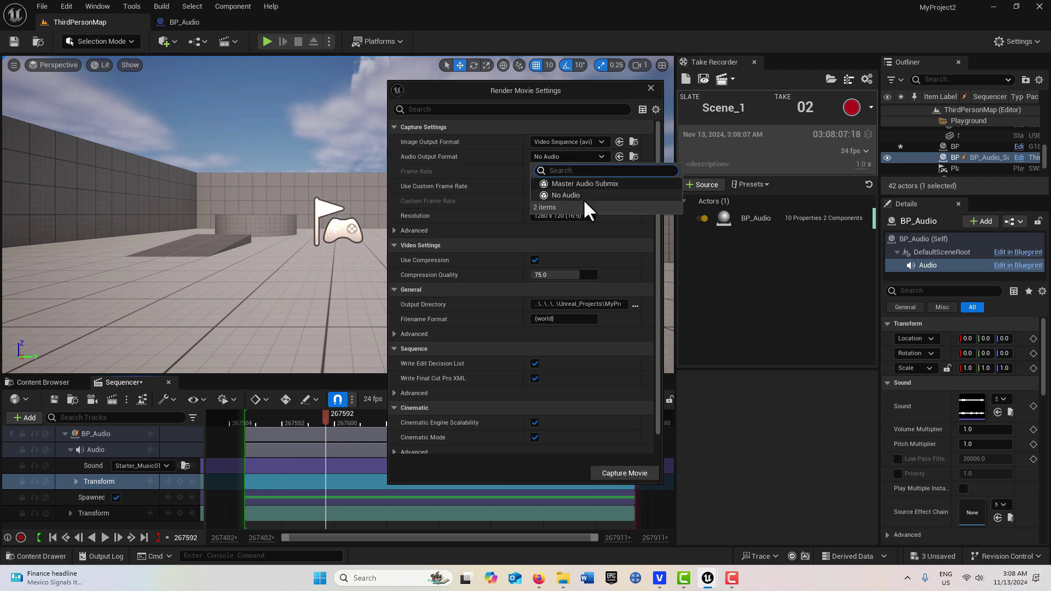
pyautogui.click(586, 184)
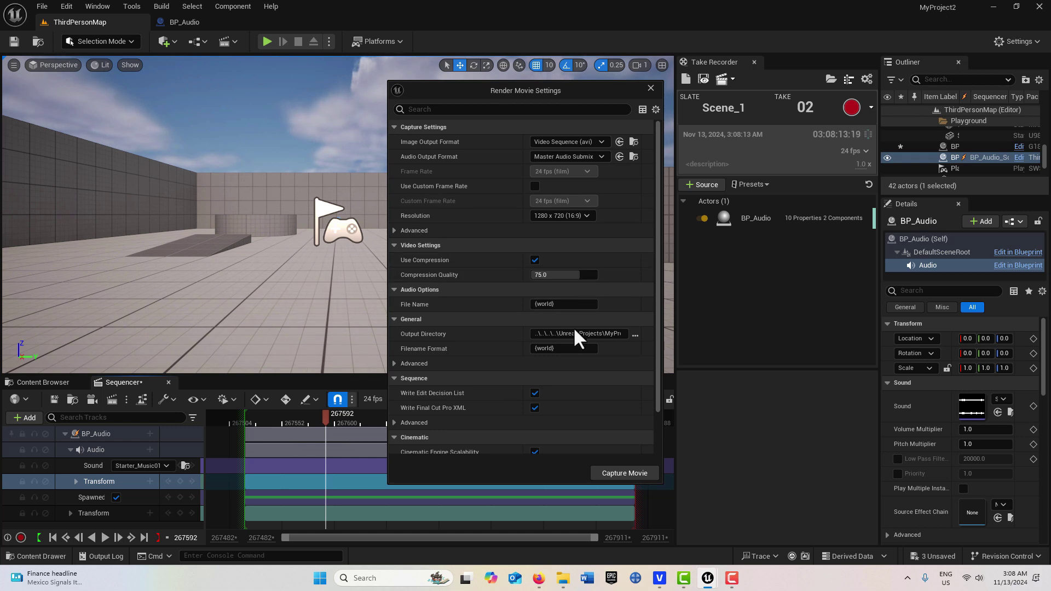
# Capture the movie with the current render settings and open the folder containing the captured files
pyautogui.click(633, 472)
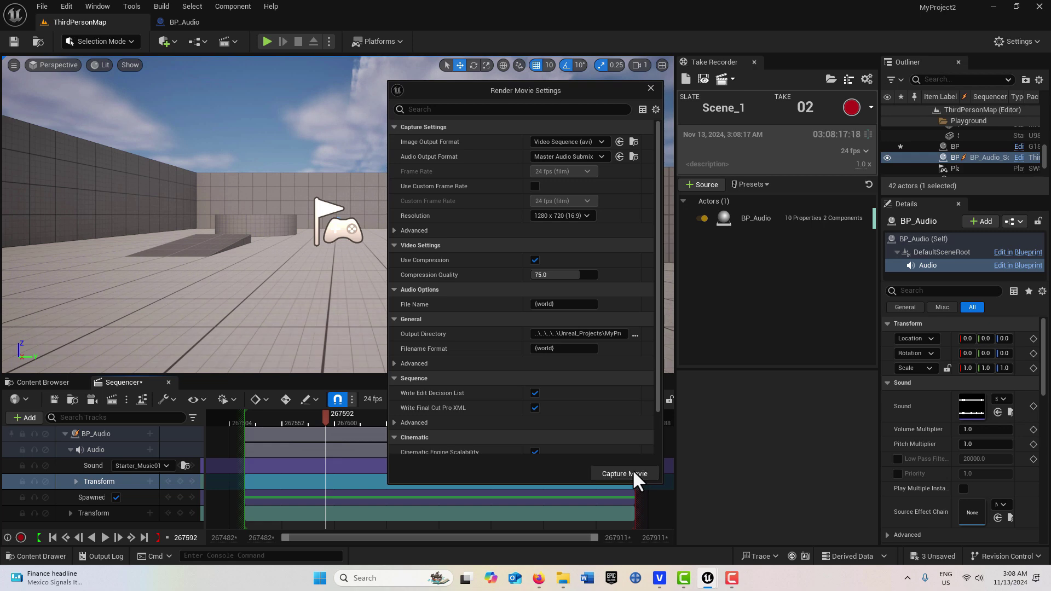
pyautogui.click(622, 418)
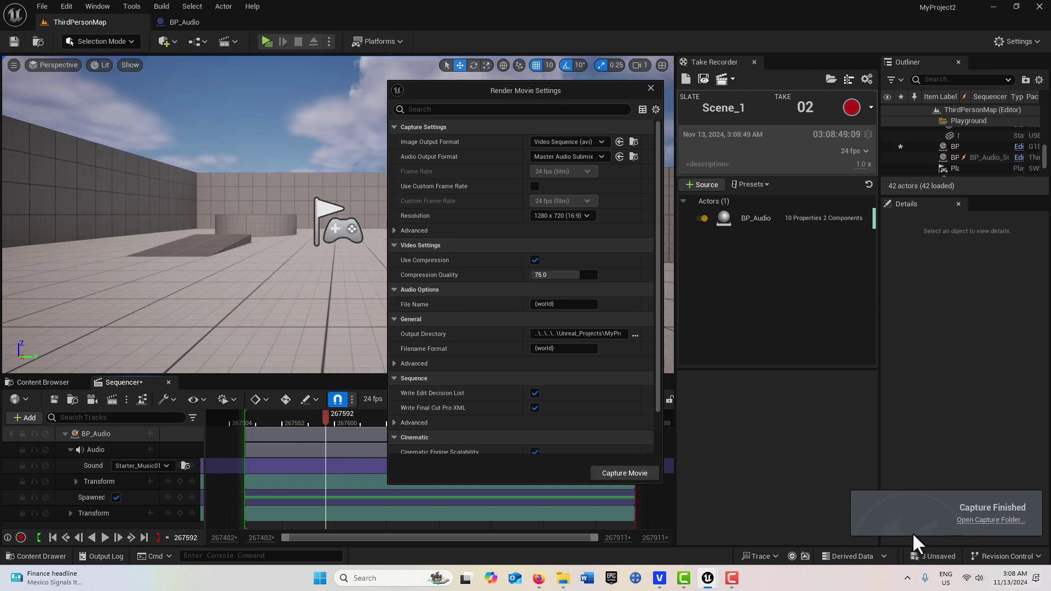
pyautogui.click(992, 521)
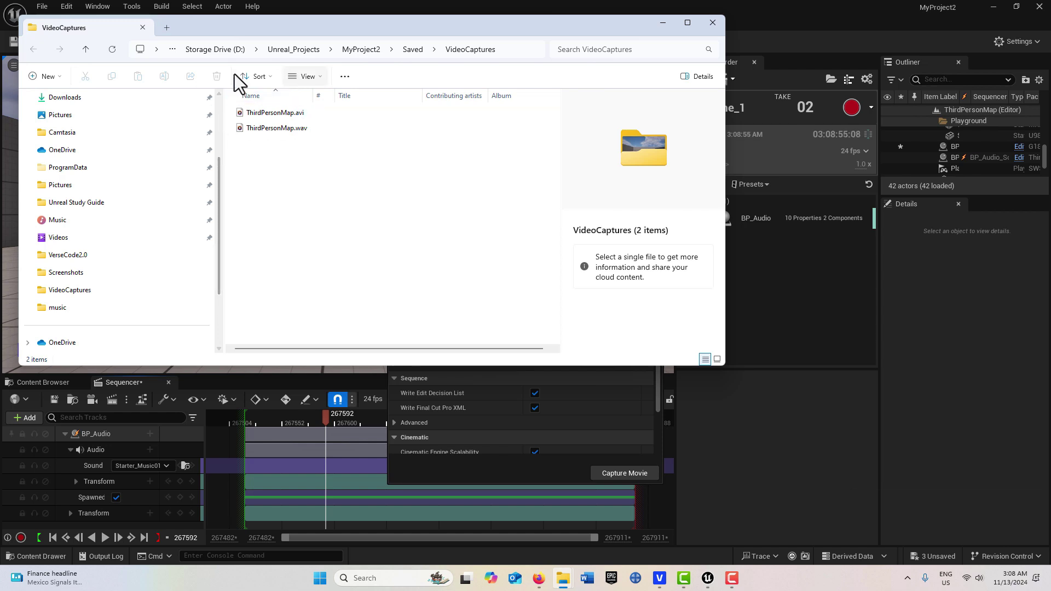